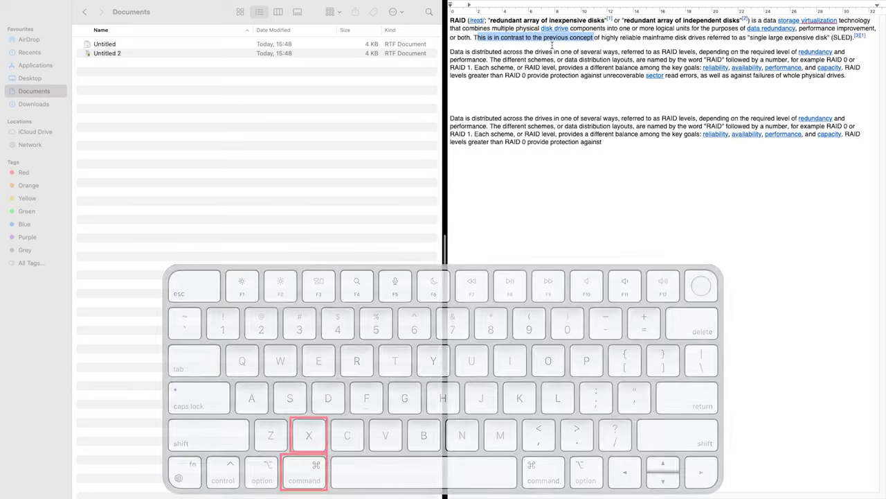
Move the selected phrase "his is in contrast to the previous concept" to the empty line below the last paragraph
{"action": "key", "text": "super+x"}
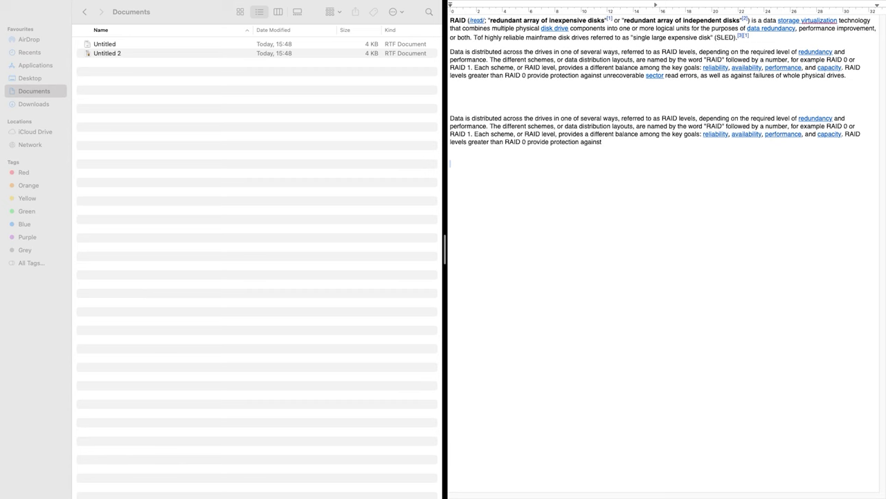
{"action": "key", "text": "super+v"}
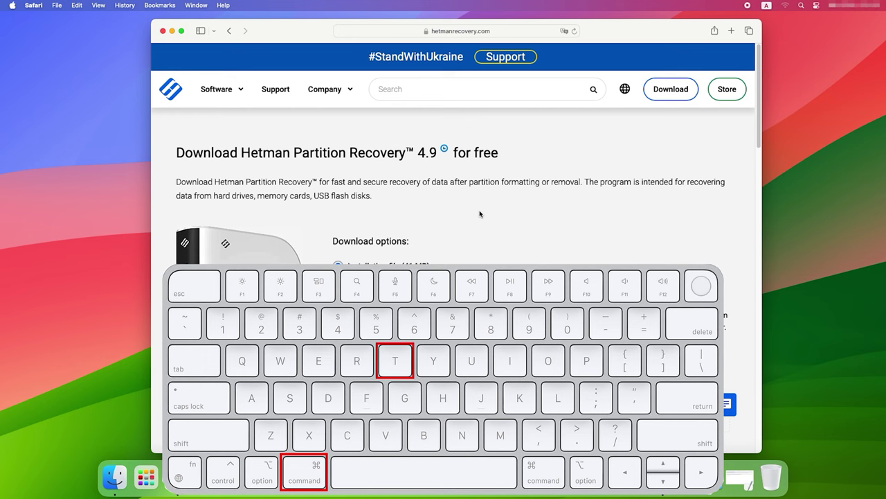
Switch to Safari, add two new tabs and open Google in the last one
{"action": "key", "text": "super+t"}
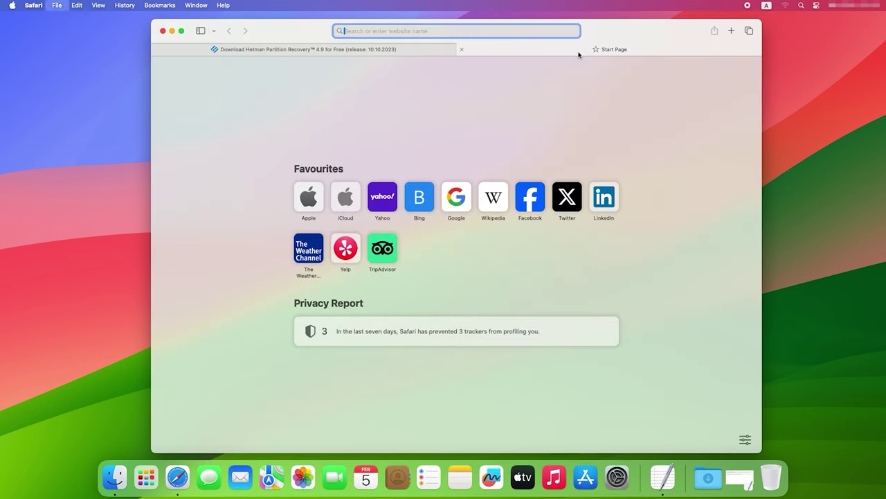
{"action": "key", "text": "super+t"}
{"action": "left_click", "coordinate": [457, 196]}
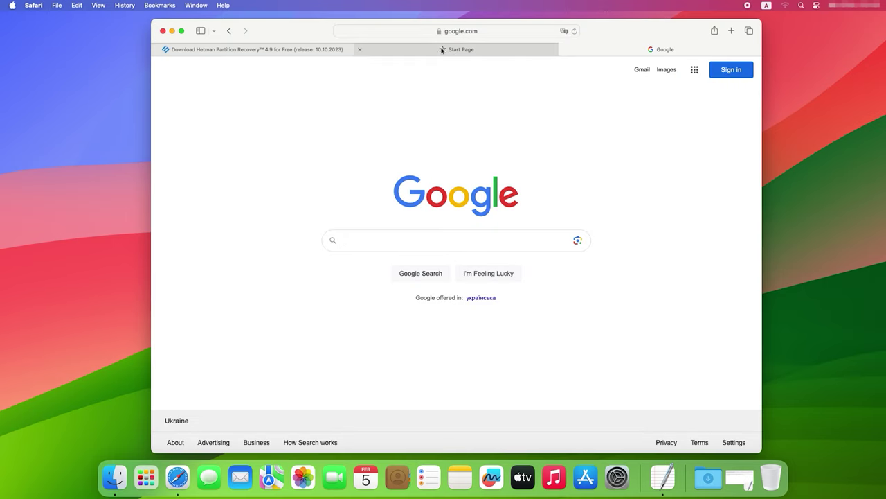
Close the empty Start Page tab and switch to the Hetman download tab and back to Google
{"action": "left_click", "coordinate": [360, 50]}
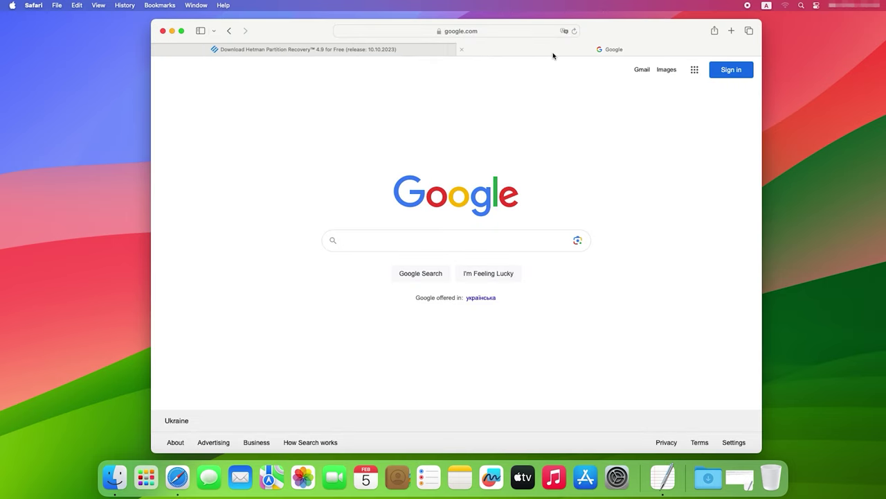
{"action": "left_click", "coordinate": [411, 54]}
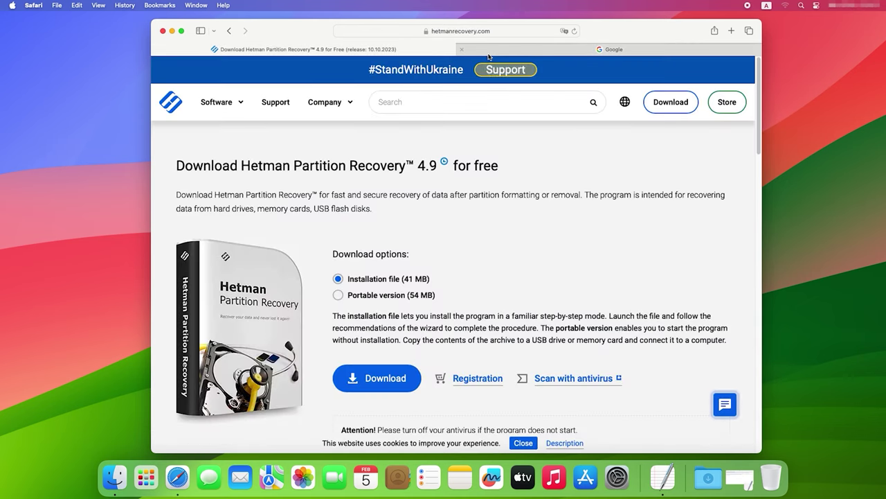
{"action": "left_click", "coordinate": [500, 54]}
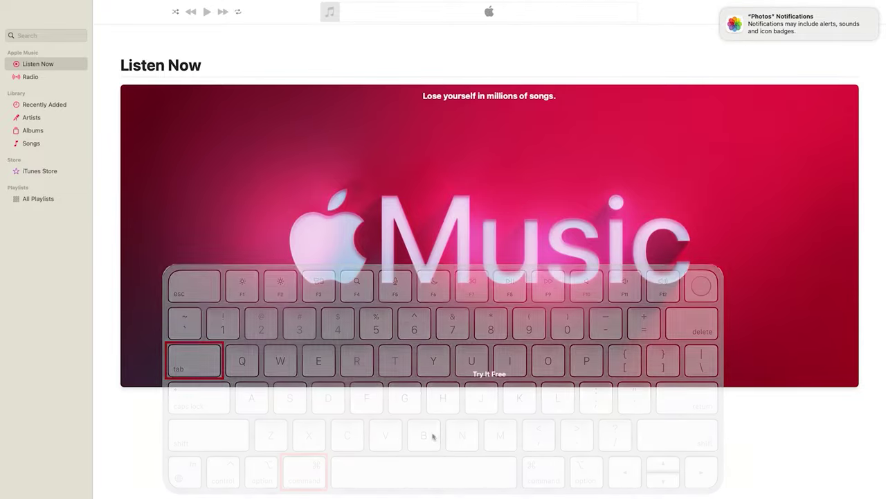
Cycle through the open applications from Music to Finder and on to App Store, returning to Finder
{"action": "key", "text": "super+Tab"}
{"action": "key", "text": "super+Tab"}
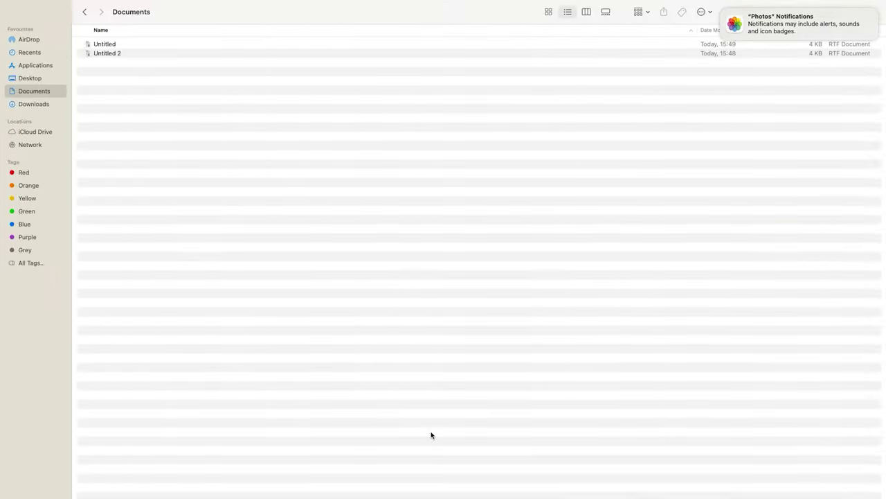
{"action": "key", "text": "super+Tab"}
{"action": "key", "text": "super+Tab"}
{"action": "key", "text": "super+Tab"}
{"action": "key", "text": "super+Tab"}
{"action": "key", "text": "super+Tab"}
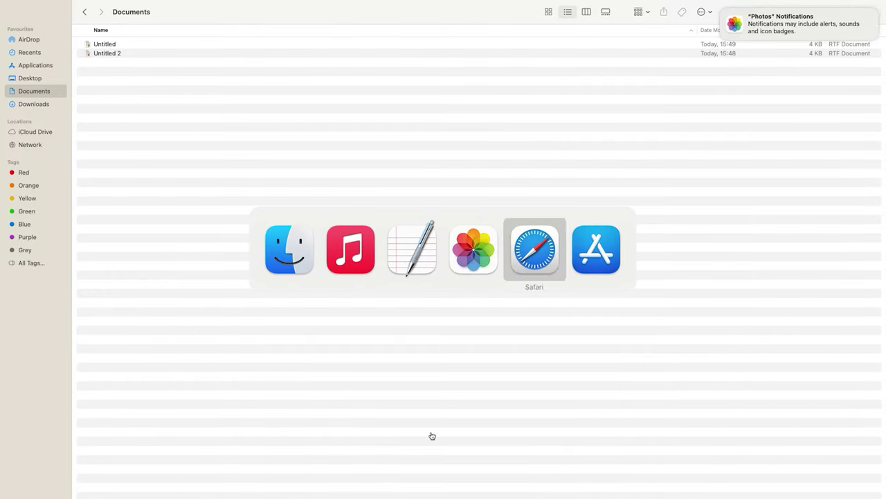
{"action": "key", "text": "super+Tab"}
{"action": "key", "text": "super+Tab"}
{"action": "key", "text": "super+Tab"}
{"action": "key", "text": "super+Tab"}
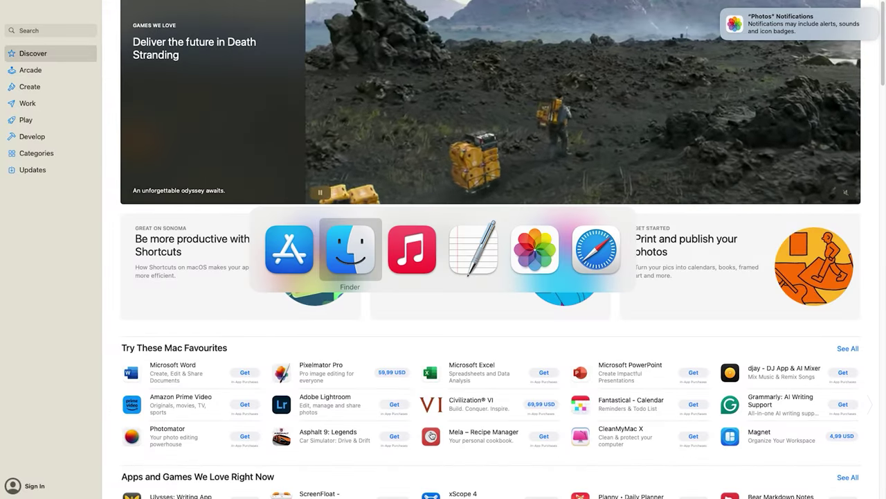
{"action": "key", "text": "super+q"}
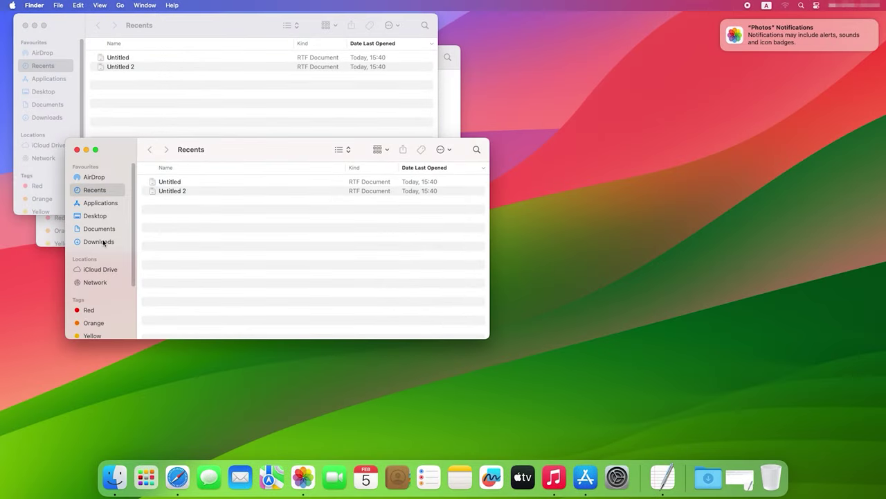
Show the Downloads folder in the front Finder window and cycle through all open Finder windows back to it
{"action": "left_click", "coordinate": [102, 242]}
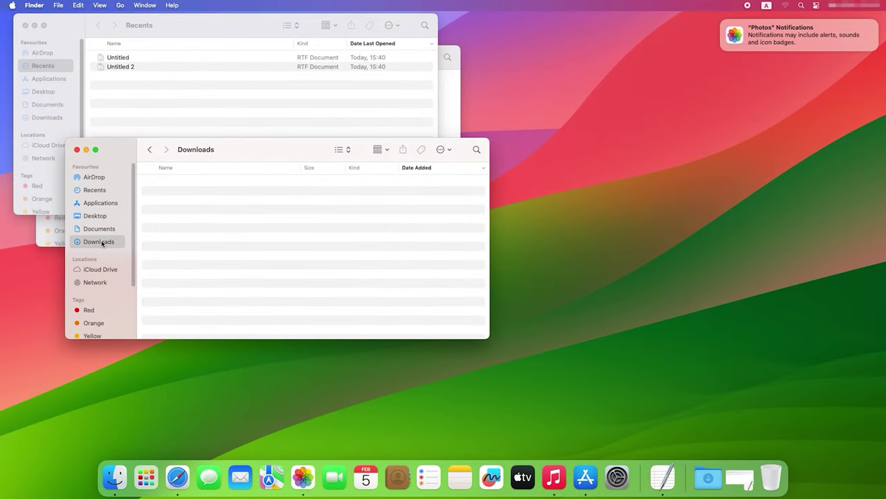
{"action": "key", "text": "super+grave"}
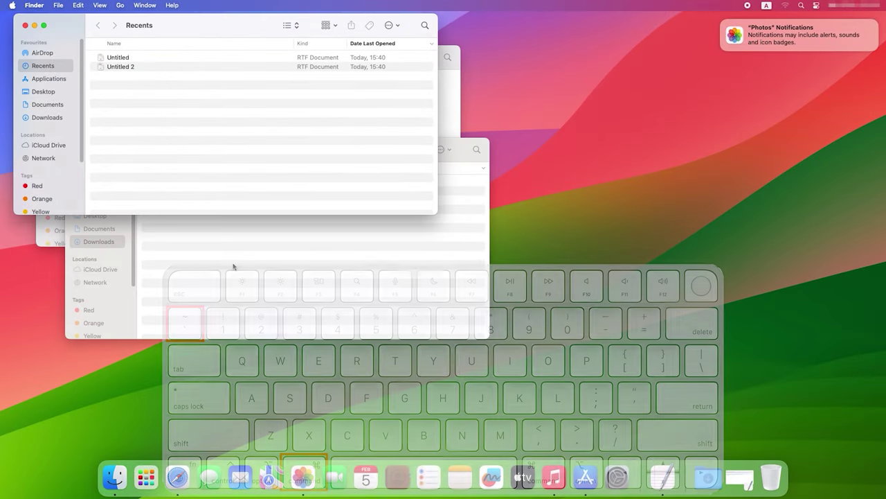
{"action": "key", "text": "super+grave"}
{"action": "key", "text": "super+grave"}
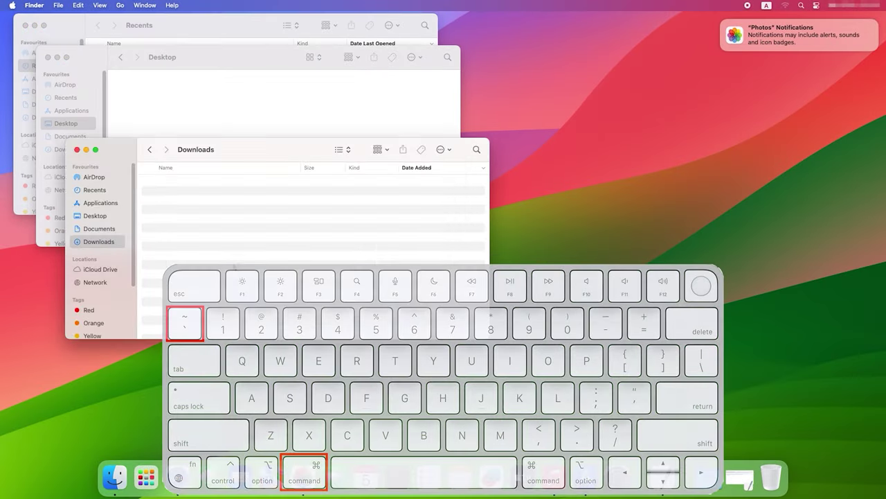
{"action": "key", "text": "super+grave"}
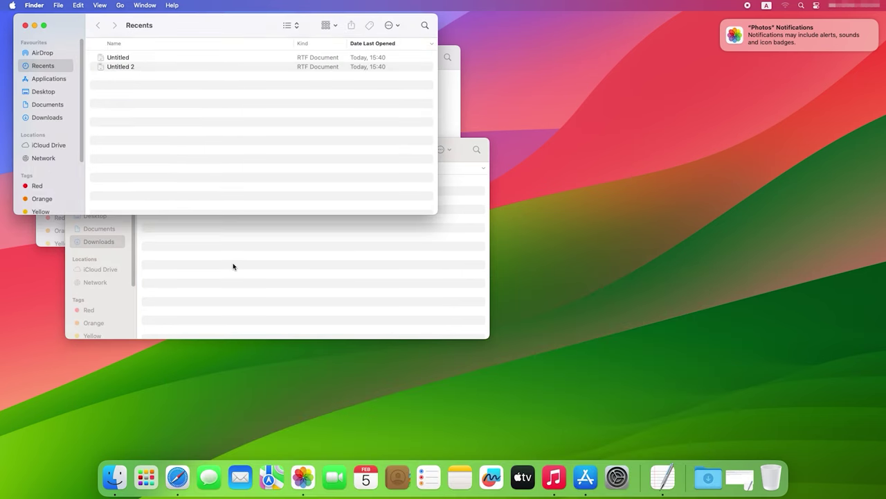
{"action": "key", "text": "super+grave"}
{"action": "key", "text": "super+grave"}
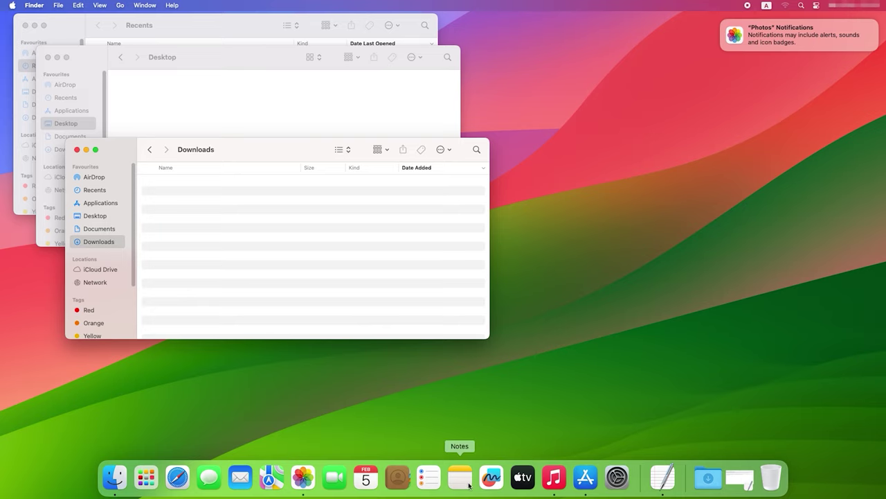
Quit Music, App Store and Photos, and close all open Finder windows at once
{"action": "left_click", "coordinate": [552, 478]}
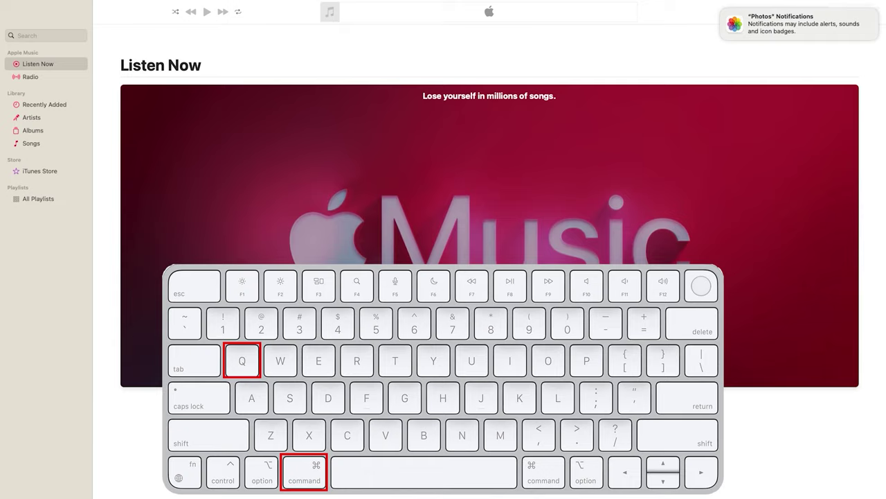
{"action": "key", "text": "super+q"}
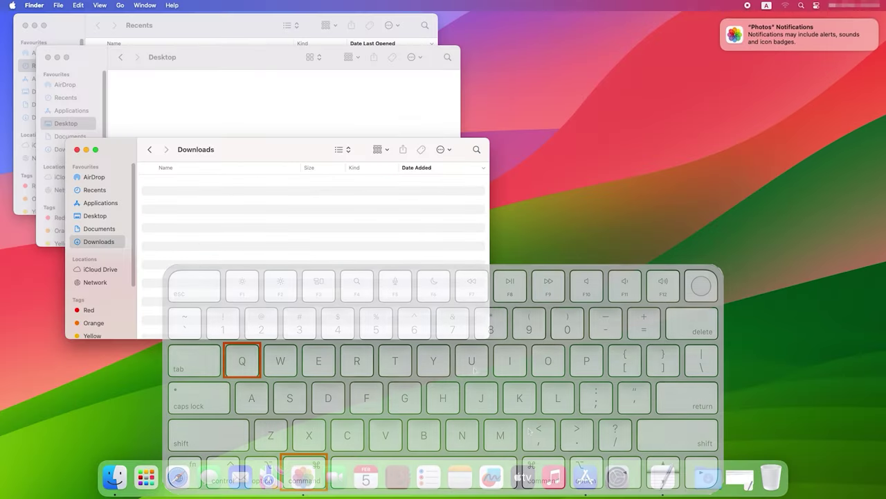
{"action": "left_click", "coordinate": [593, 475]}
{"action": "key", "text": "super+q"}
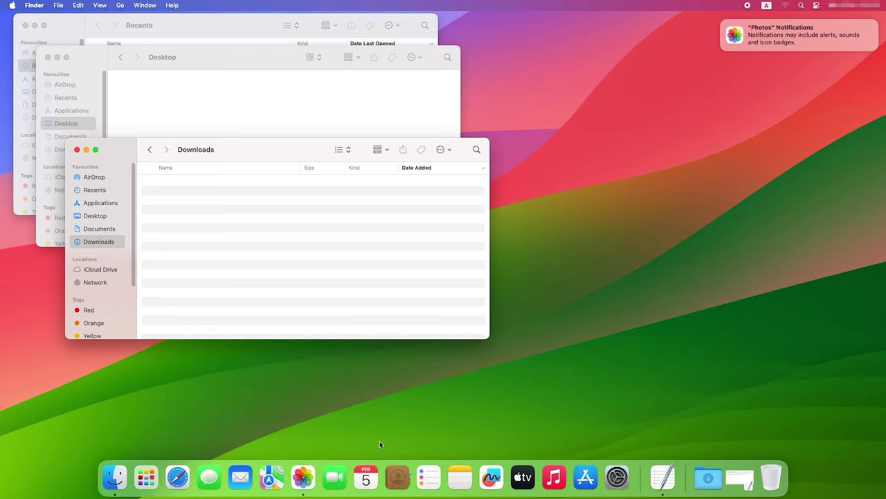
{"action": "left_click", "coordinate": [298, 479]}
{"action": "key", "text": "super+q"}
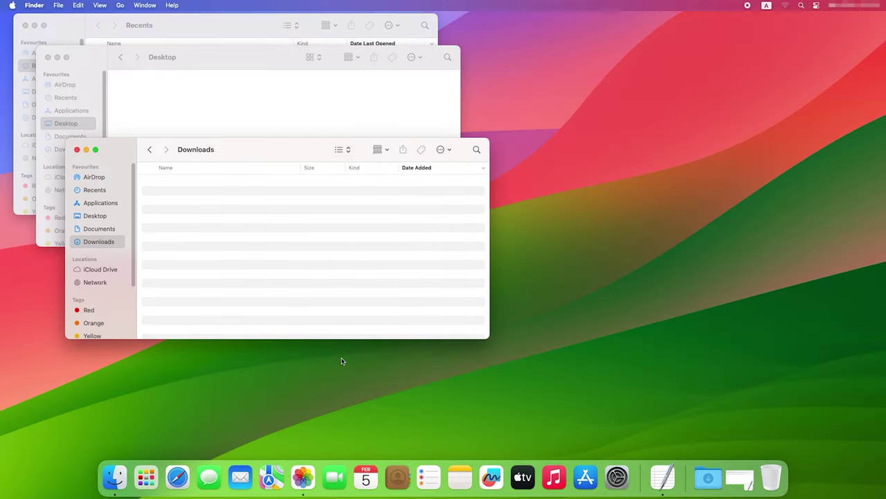
{"action": "key", "text": "super+alt+w"}
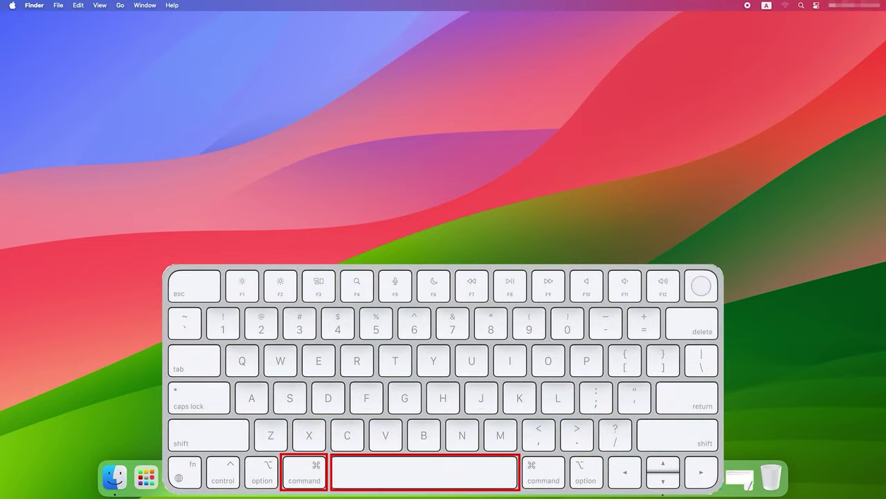
Search Spotlight for "app" and open App Store from the suggestion
{"action": "key", "text": "super+space"}
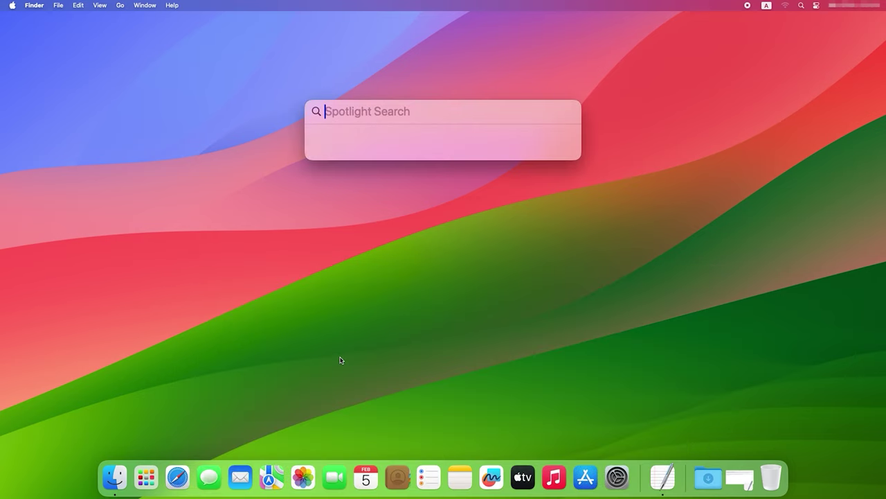
{"action": "type", "text": "app"}
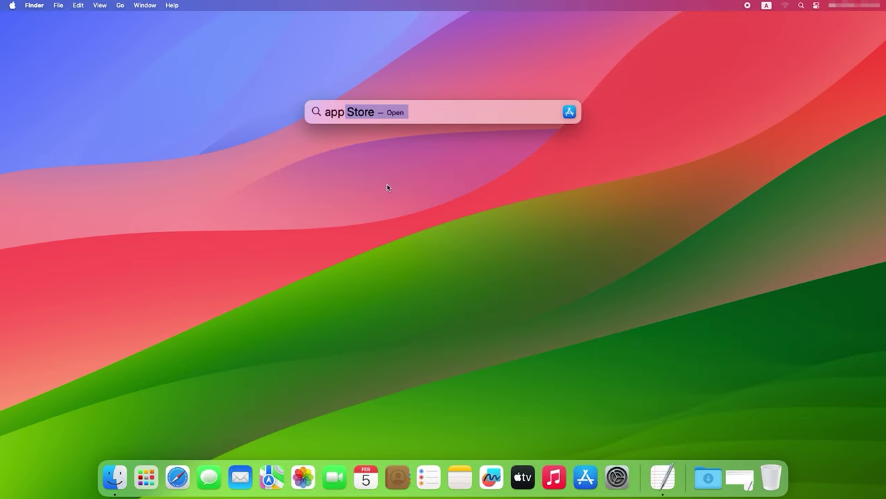
{"action": "left_click", "coordinate": [343, 136]}
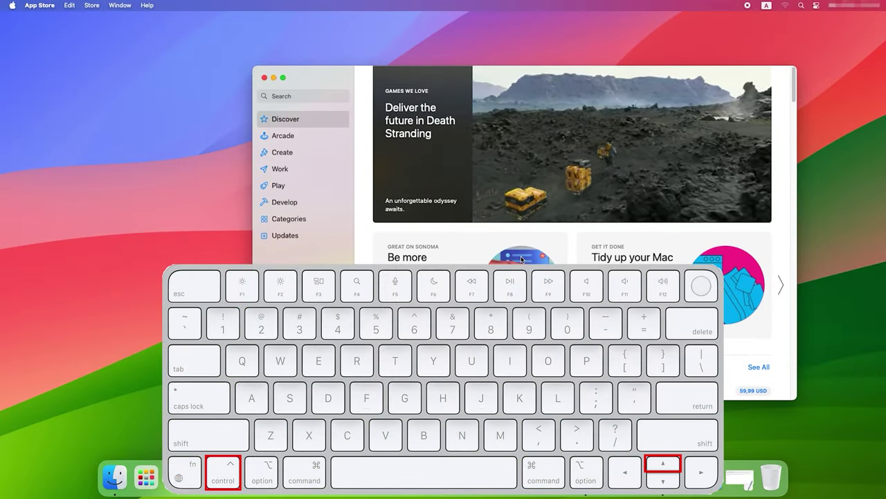
Open Mission Control and move through the Documents and Recents spaces and back to the Desktop space
{"action": "key", "text": "ctrl+Up"}
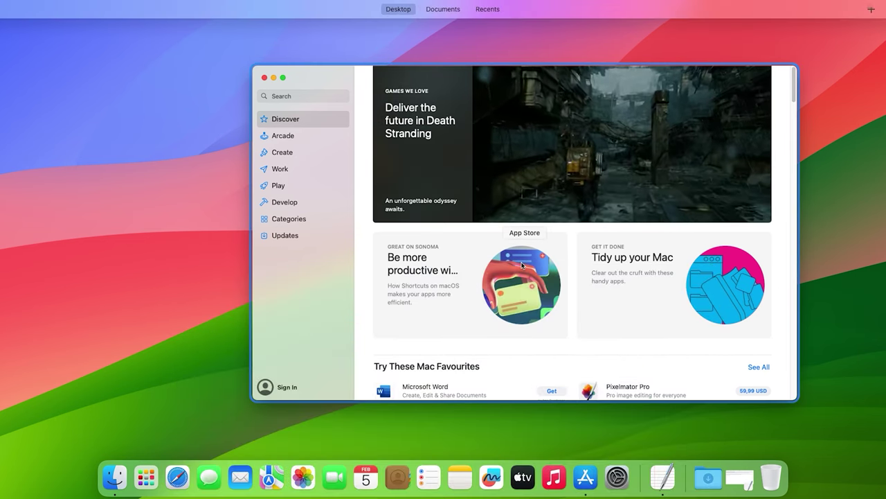
{"action": "mouse_move", "coordinate": [436, 20]}
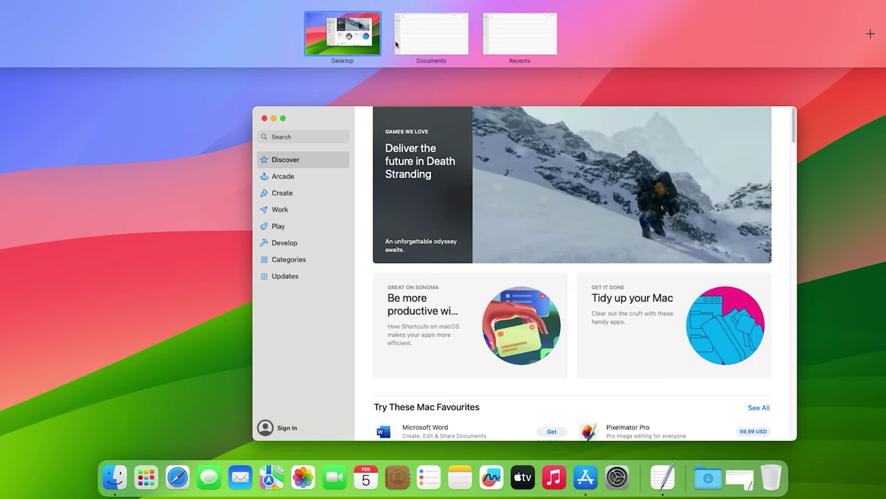
{"action": "key", "text": "ctrl+Right"}
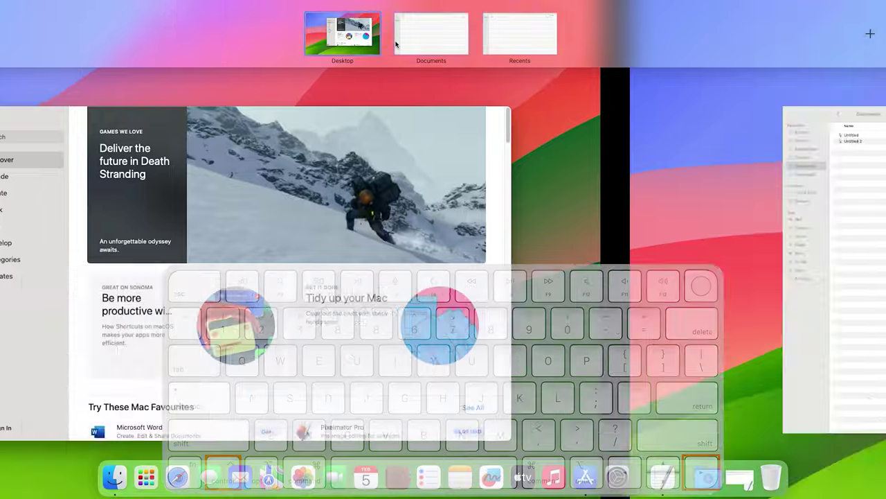
{"action": "key", "text": "ctrl+Right"}
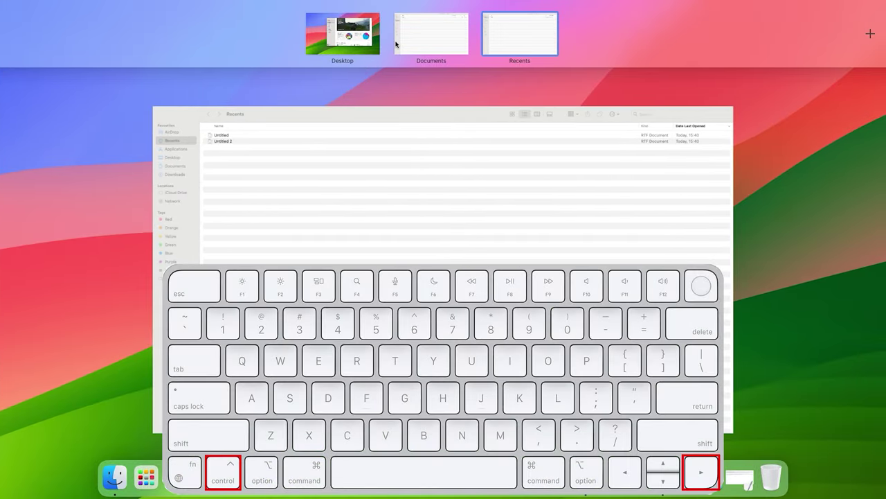
{"action": "key", "text": "ctrl+Left"}
{"action": "key", "text": "ctrl+Left"}
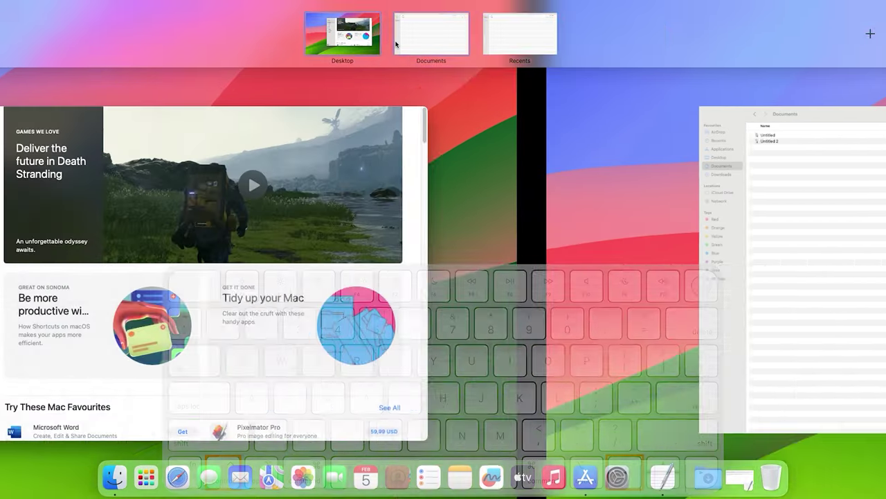
{"action": "left_click", "coordinate": [396, 44]}
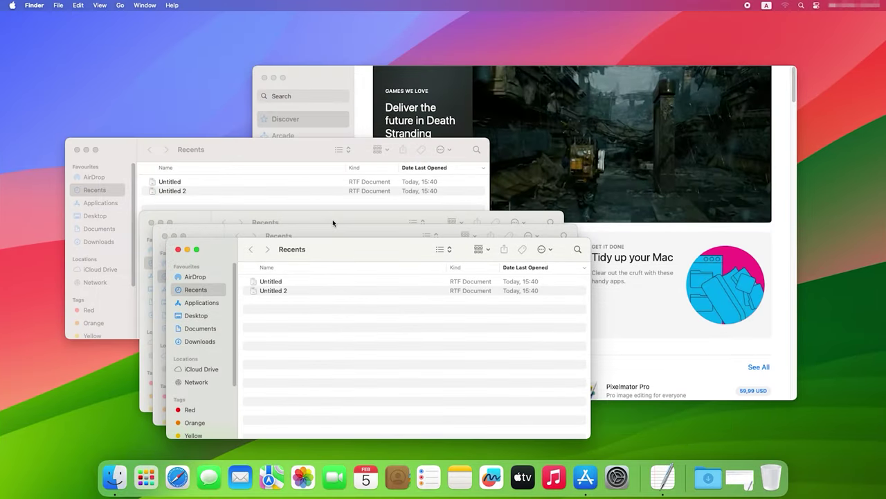
Minimize the four Recents Finder windows to the Dock, followed by the App Store window
{"action": "key", "text": "super+w"}
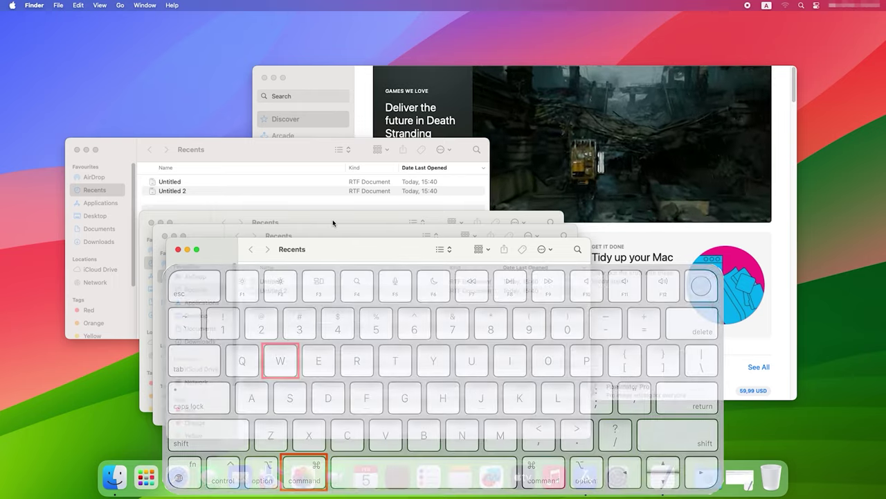
{"action": "key", "text": "super+w"}
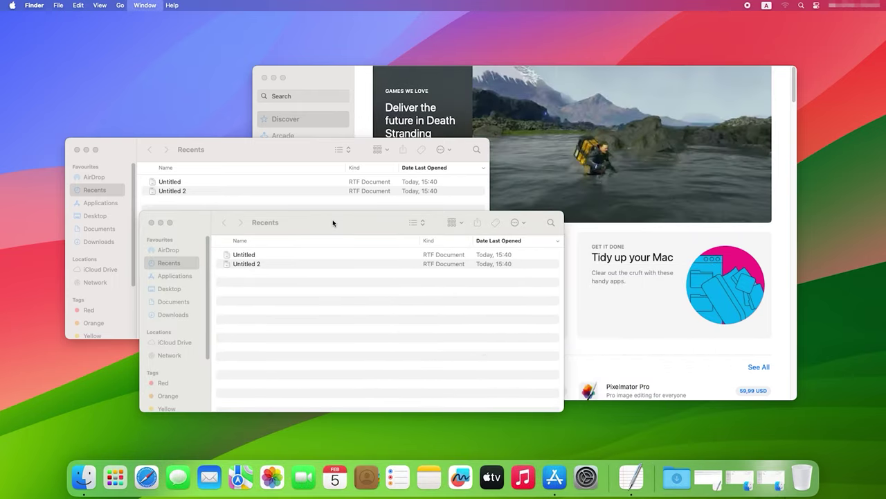
{"action": "key", "text": "super+m"}
{"action": "key", "text": "super+m"}
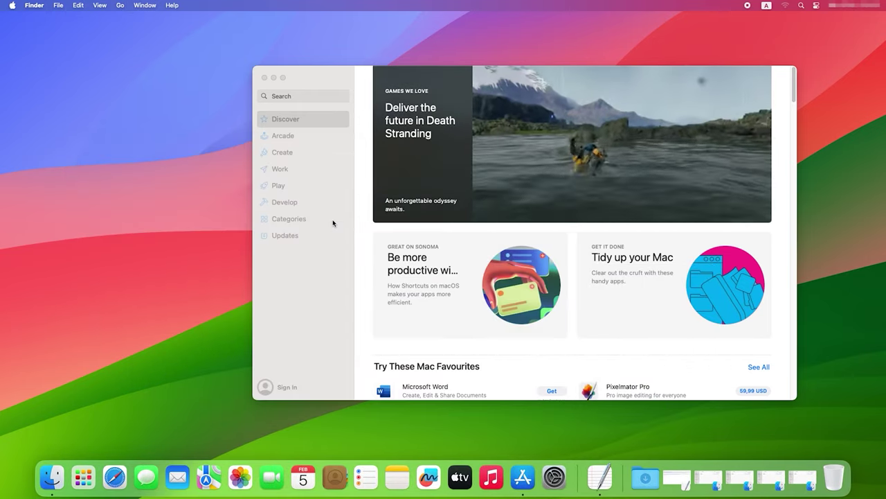
{"action": "left_click", "coordinate": [357, 83]}
{"action": "key", "text": "super+m"}
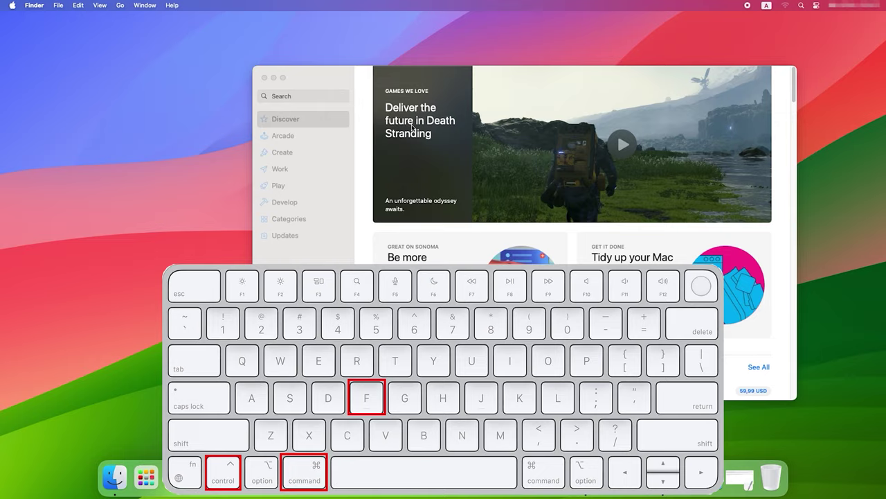
Switch the App Store window to full screen
{"action": "key", "text": "ctrl+super+f"}
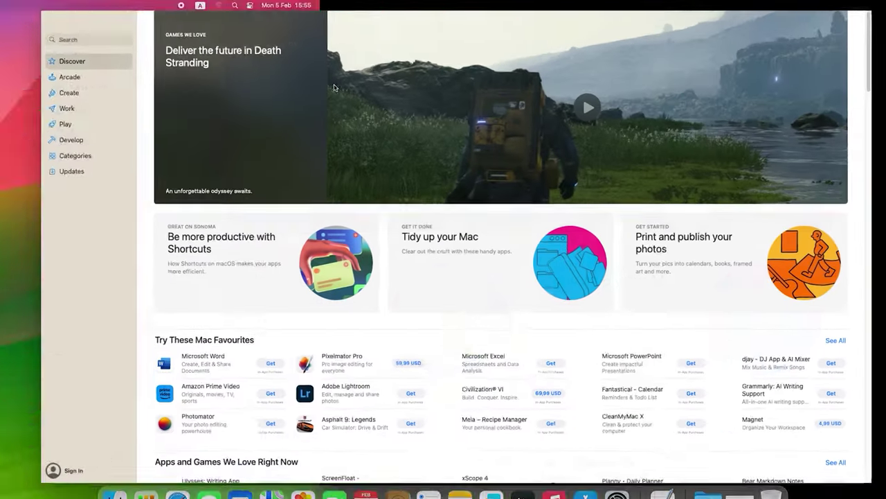
Toggle the App Store window out of and into full screen, finishing in its windowed size
{"action": "key", "text": "ctrl+super+f"}
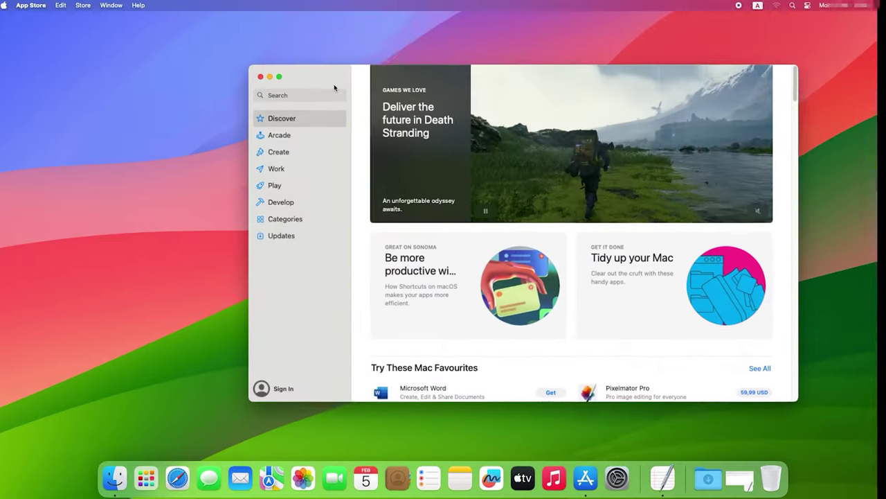
{"action": "key", "text": "ctrl+super+f"}
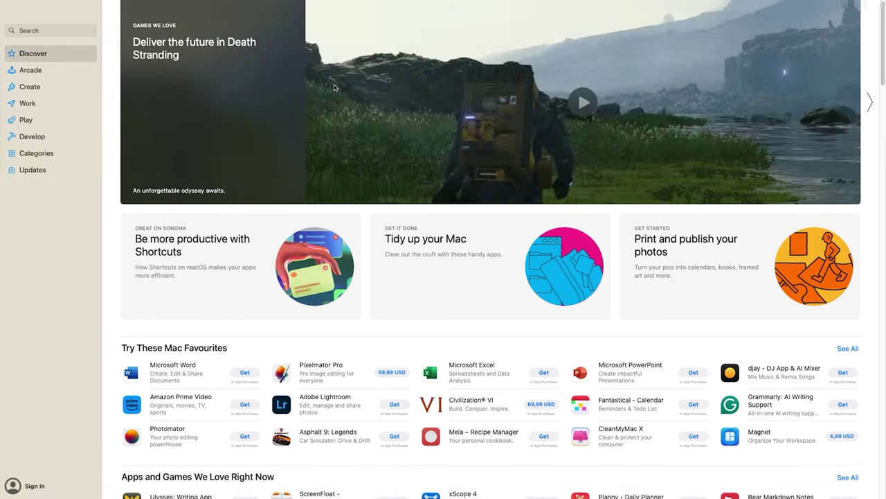
{"action": "key", "text": "ctrl+super+f"}
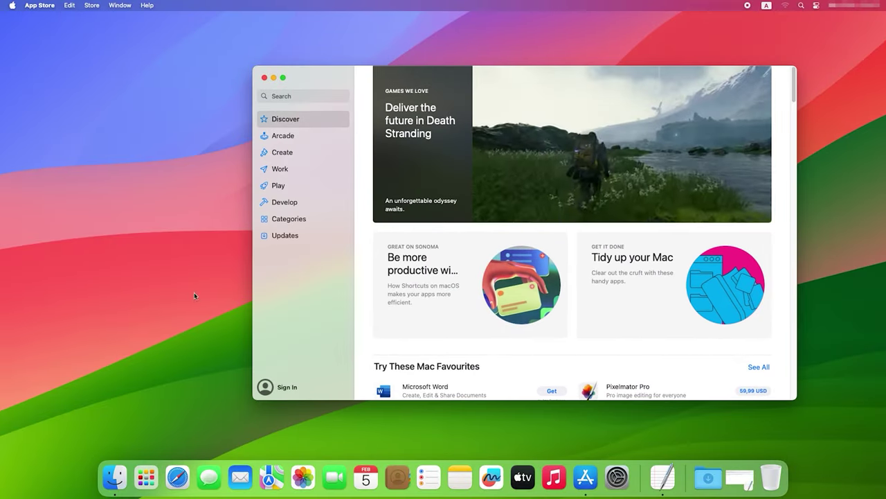
Switch to Finder and open several additional Recents windows
{"action": "left_click", "coordinate": [118, 476]}
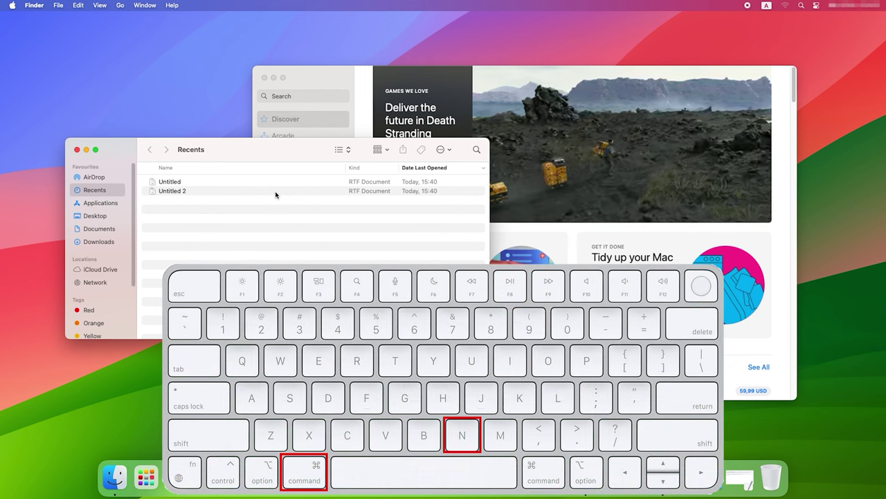
{"action": "key", "text": "super+n"}
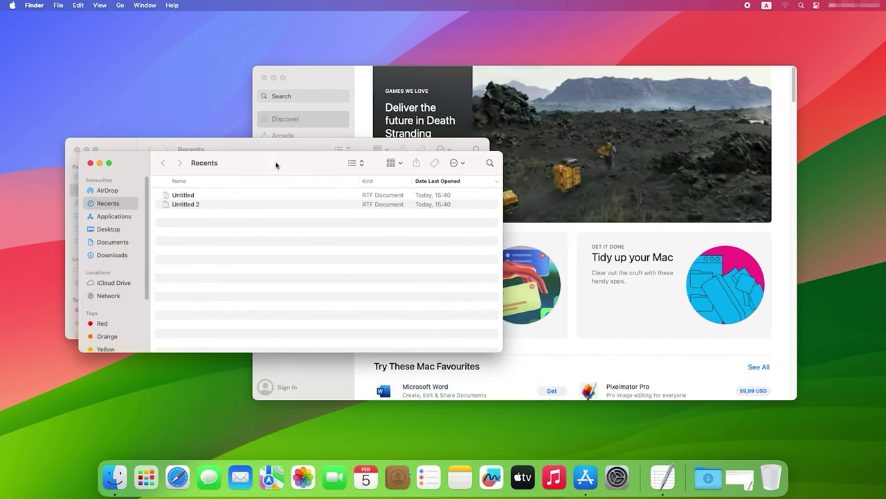
{"action": "key", "text": "super+n"}
{"action": "key", "text": "super+n"}
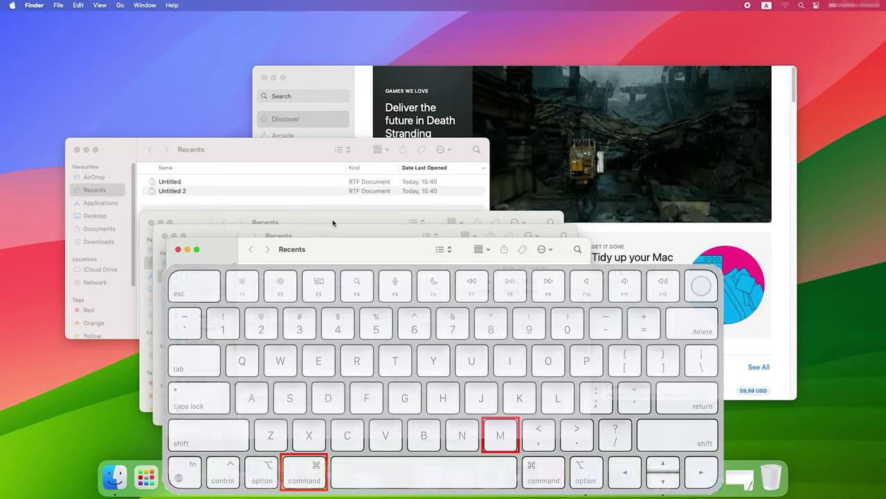
Minimize the open Recents Finder windows to the Dock one after another
{"action": "key", "text": "super+m"}
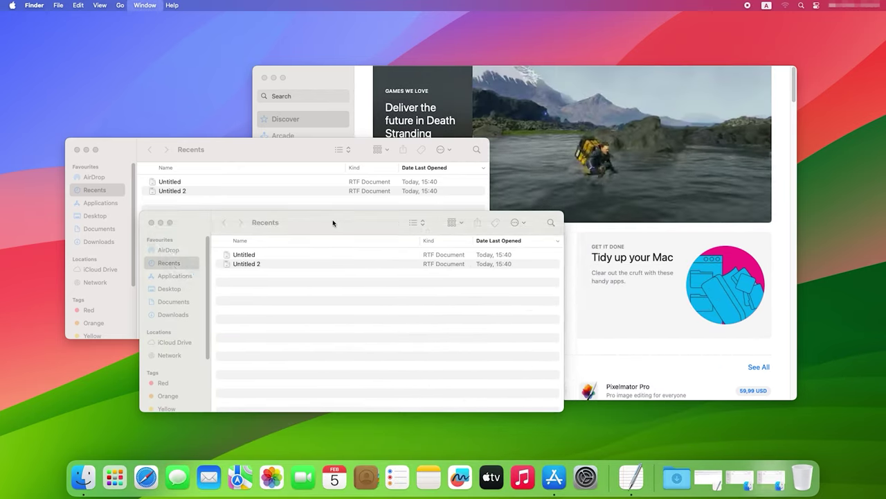
{"action": "key", "text": "super+m"}
{"action": "key", "text": "super+m"}
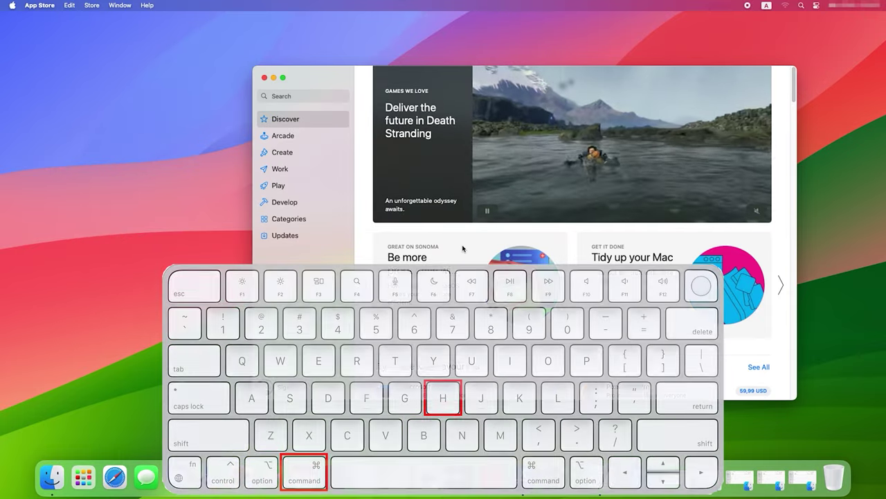
Hide the active app's windows and those of all other apps, and quit App Store
{"action": "key", "text": "super+h"}
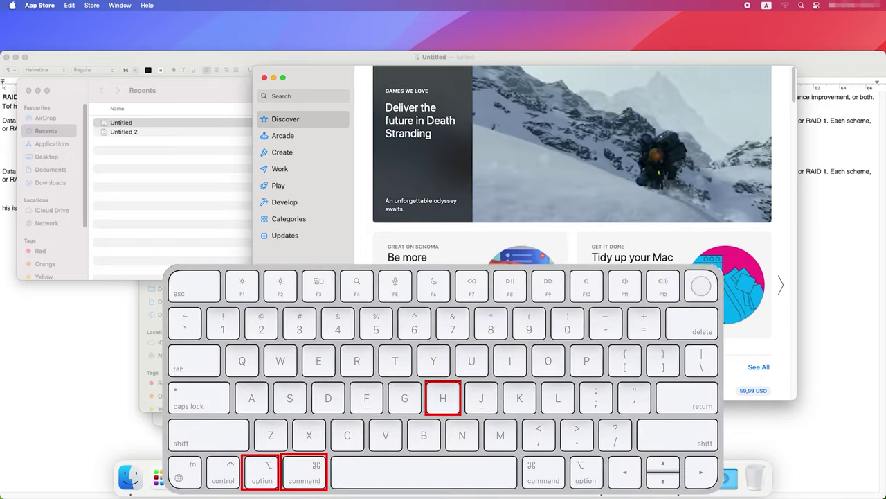
{"action": "key", "text": "alt+super+h"}
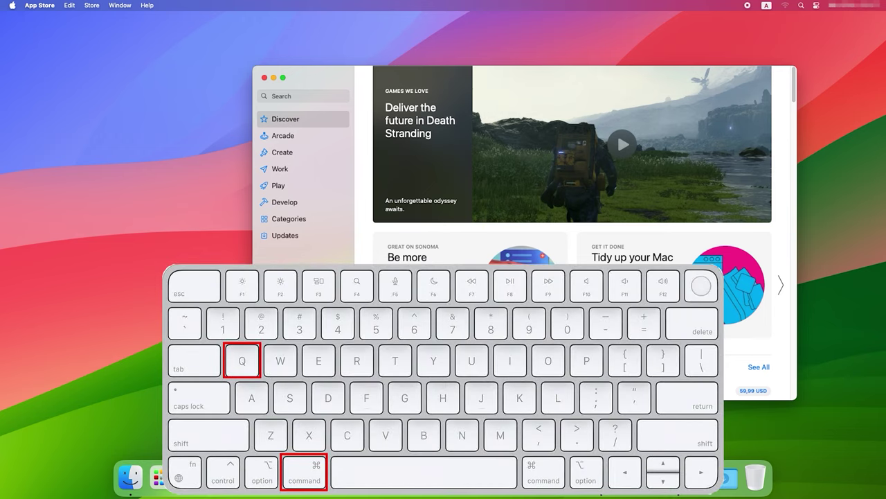
{"action": "key", "text": "super+q"}
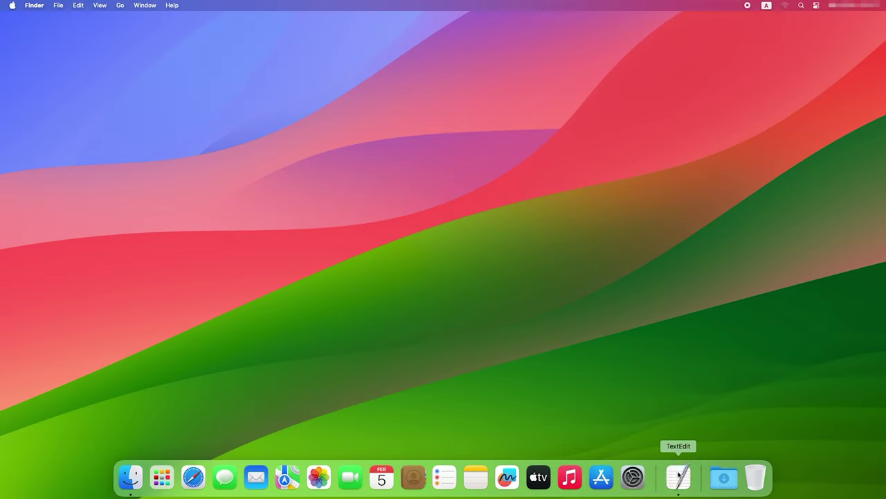
Switch to the Untitled document in TextEdit and move the insertion point by words and to line ends, stopping before the second "Data is distributed" paragraph
{"action": "left_click", "coordinate": [678, 476]}
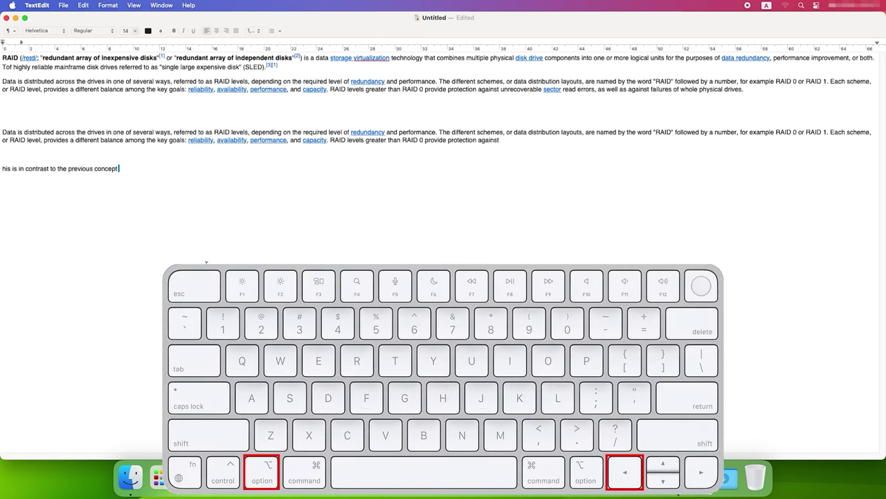
{"action": "key", "text": "alt+Left"}
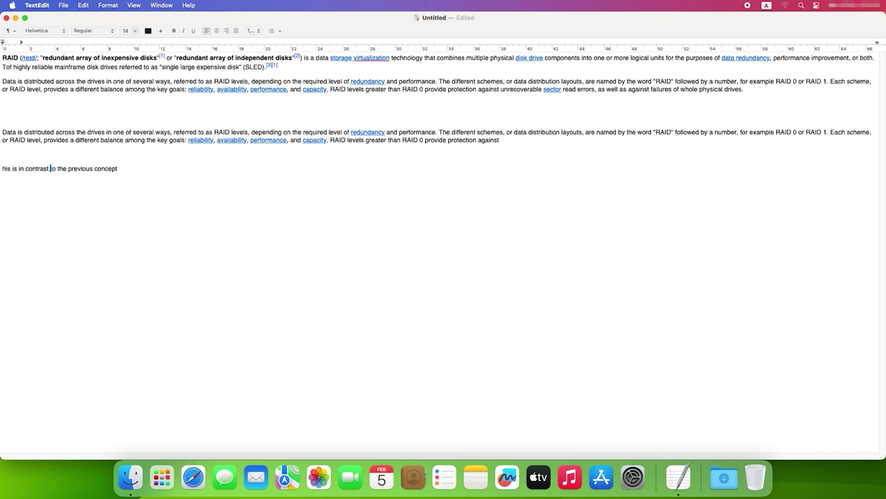
{"action": "key", "text": "alt+Left"}
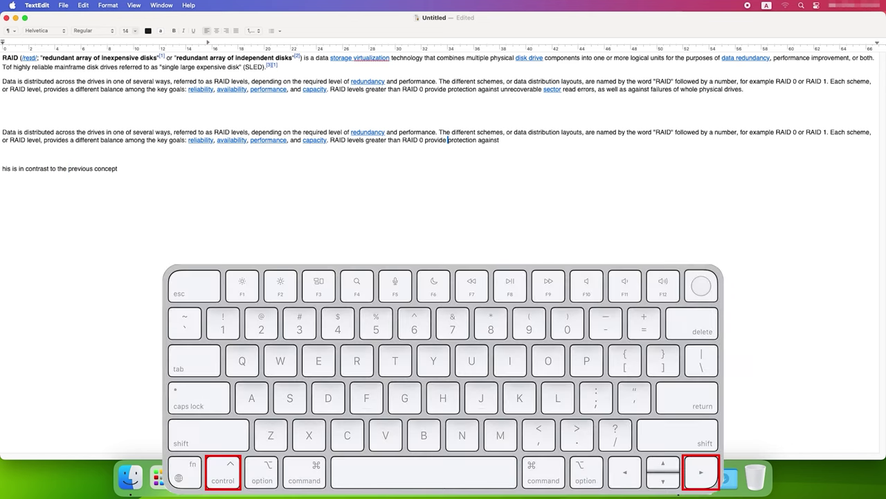
{"action": "key", "text": "ctrl+Right"}
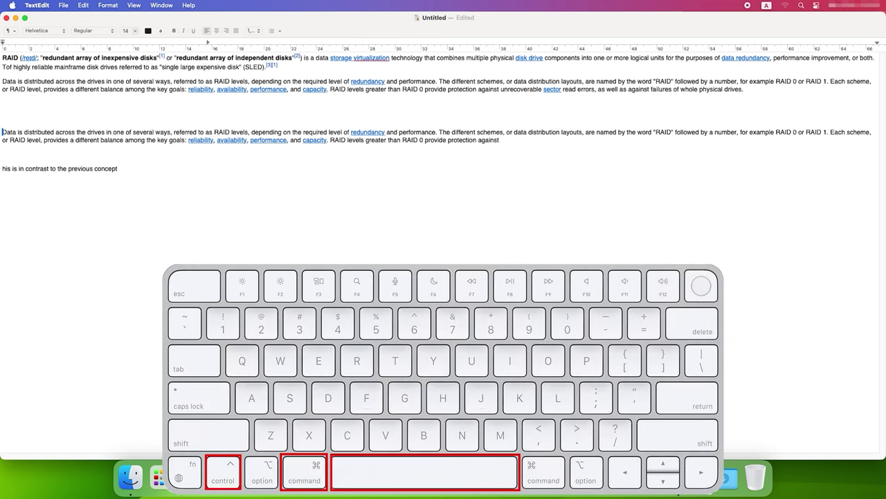
Insert two smiley emojis at the start of the second "Data is distributed" paragraph
{"action": "key", "text": "ctrl+super+space"}
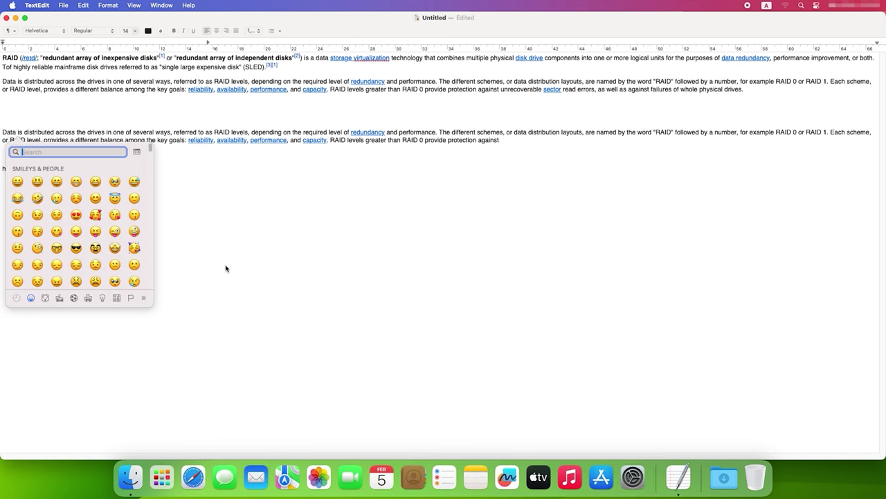
{"action": "left_click", "coordinate": [131, 151]}
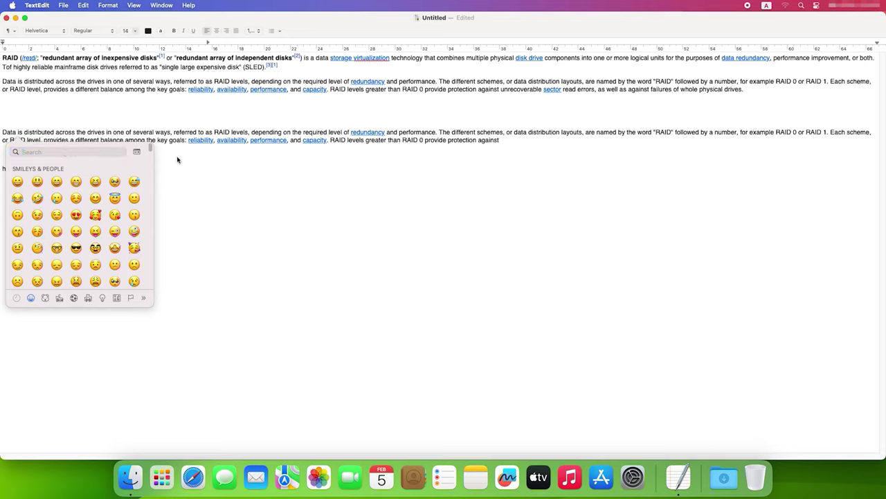
{"action": "left_click", "coordinate": [24, 186]}
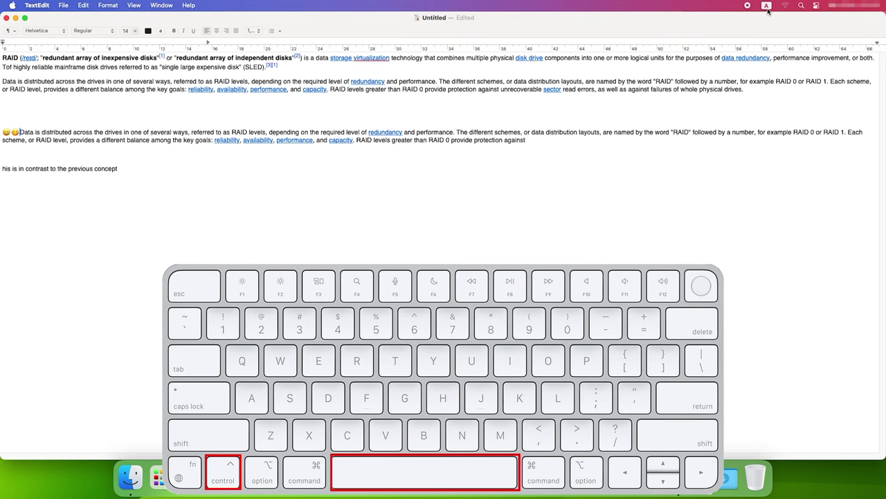
Switch the keyboard input source to Ukrainian and back to the A layout, repeating the change
{"action": "key", "text": "ctrl+space"}
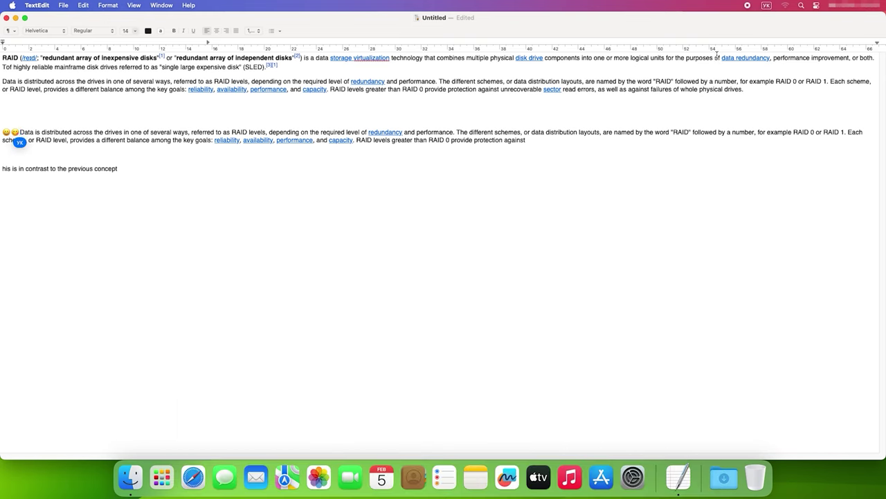
{"action": "key", "text": "ctrl+space"}
{"action": "key", "text": "ctrl+space"}
{"action": "key", "text": "ctrl+space"}
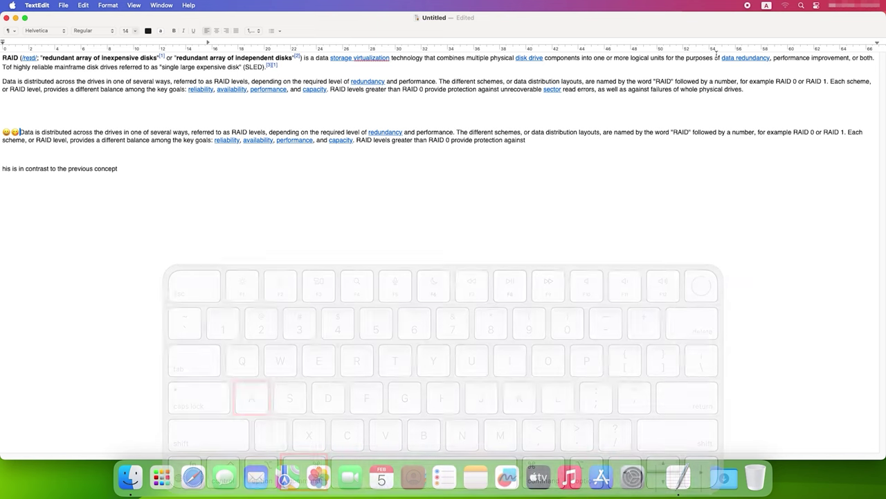
Select all of the document's text, copy and cut it, and paste it back in place
{"action": "key", "text": "super+a"}
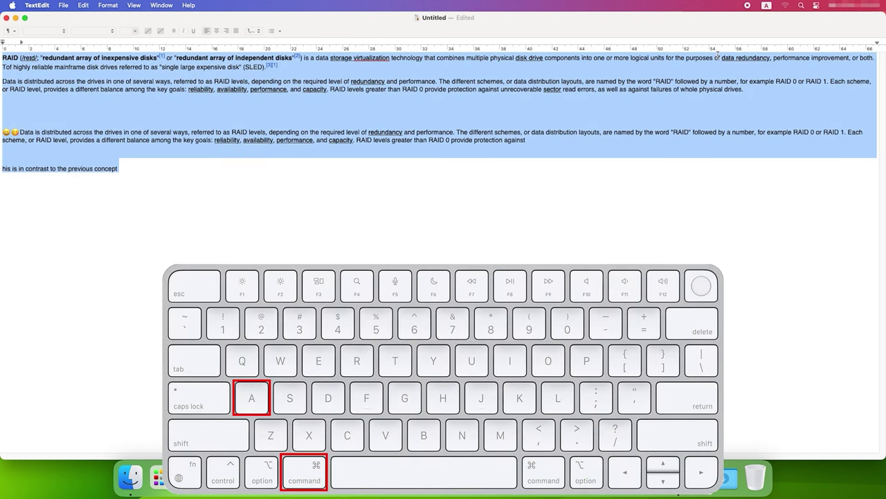
{"action": "key", "text": "super+c"}
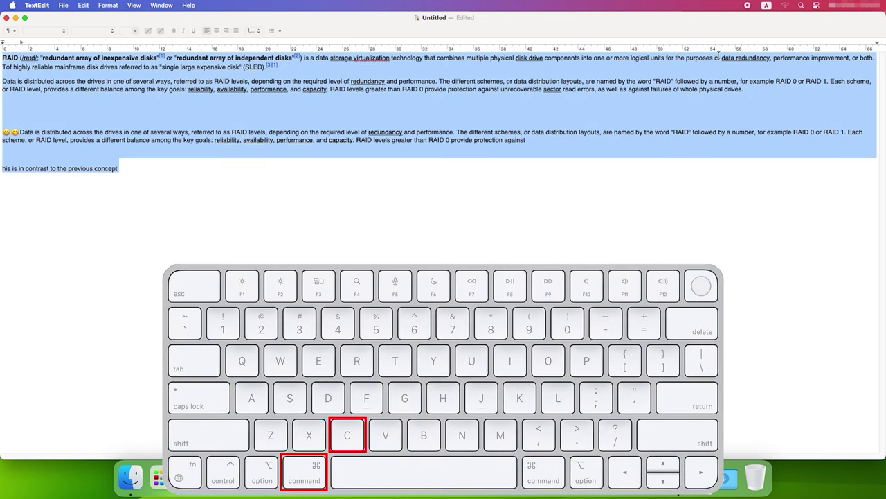
{"action": "key", "text": "super+x"}
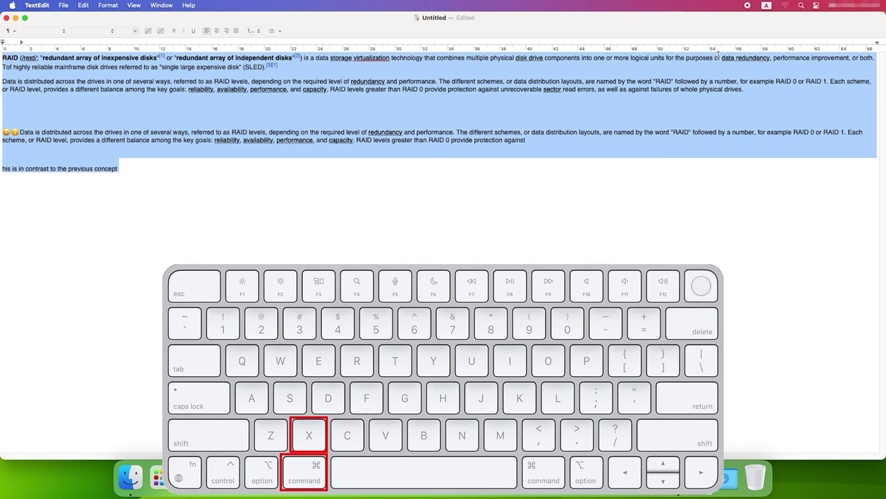
{"action": "key", "text": "super+v"}
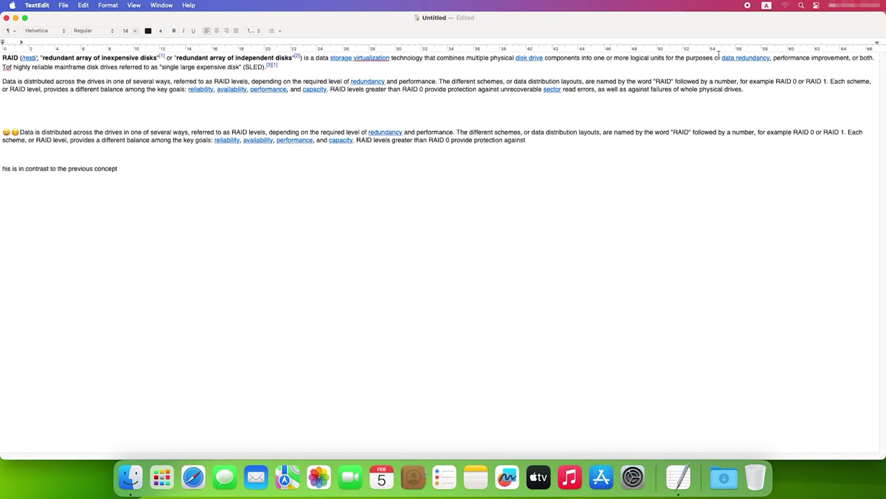
Start a text search in the document and save the document's changes
{"action": "key", "text": "super+f"}
{"action": "left_click", "coordinate": [63, 5]}
{"action": "key", "text": "super+s"}
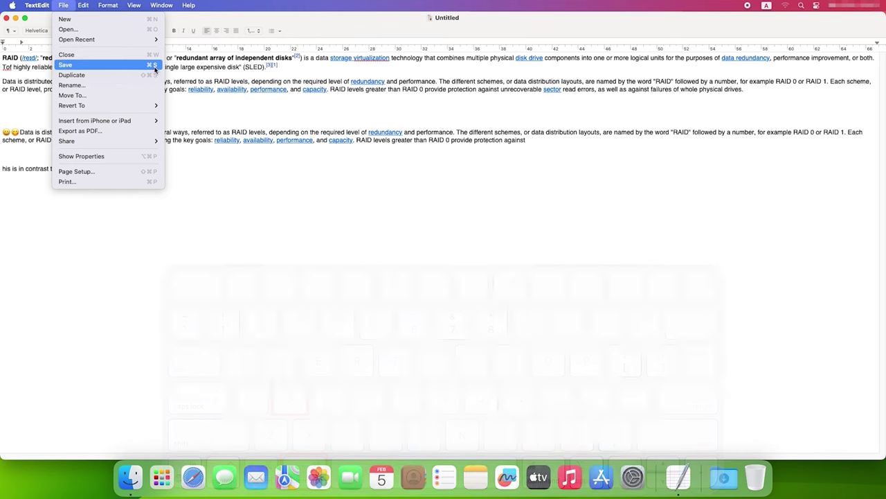
{"action": "left_click", "coordinate": [244, 187]}
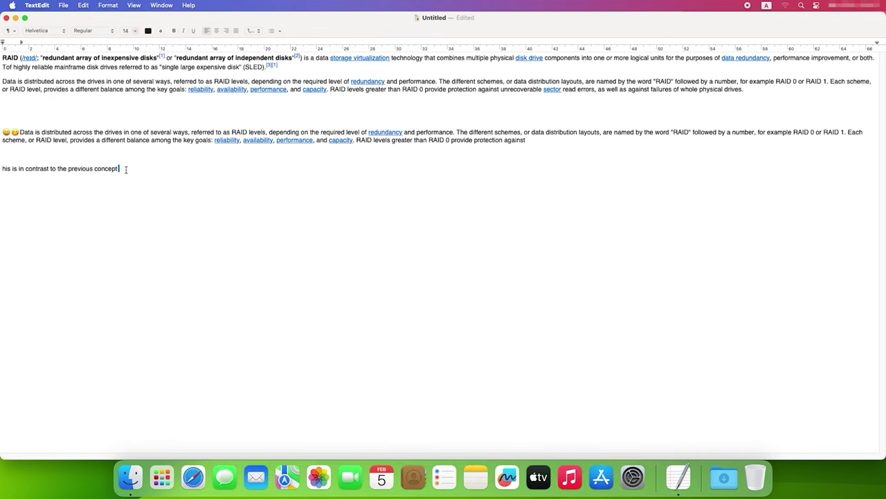
Delete the last line, "his is in contrast to the previous concept", and undo the deletion
{"action": "left_click_drag", "start_coordinate": [127, 169], "coordinate": [1, 169]}
{"action": "key", "text": "BackSpace"}
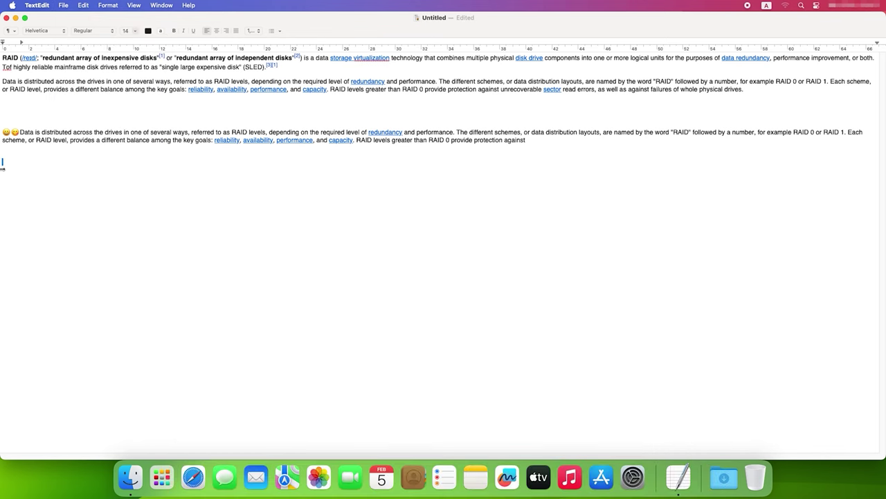
{"action": "key", "text": "super+z"}
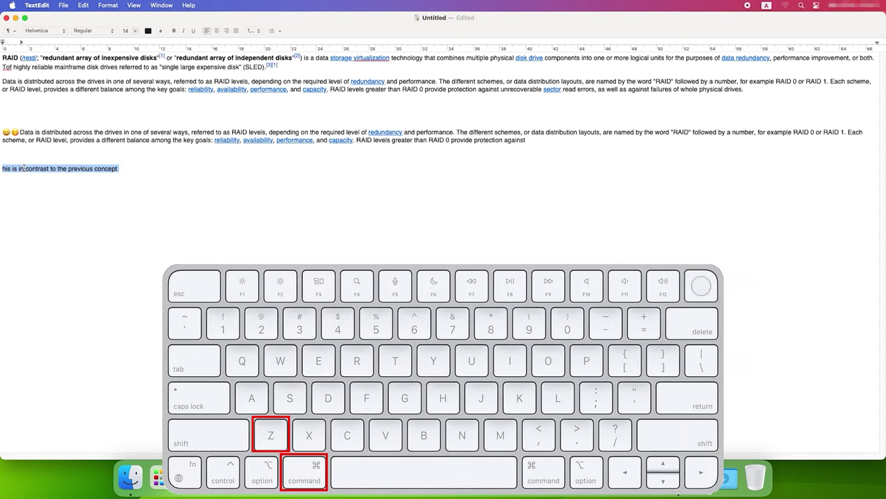
Place the insertion point at the end of the last line and redo the undone deletion
{"action": "left_click", "coordinate": [162, 179]}
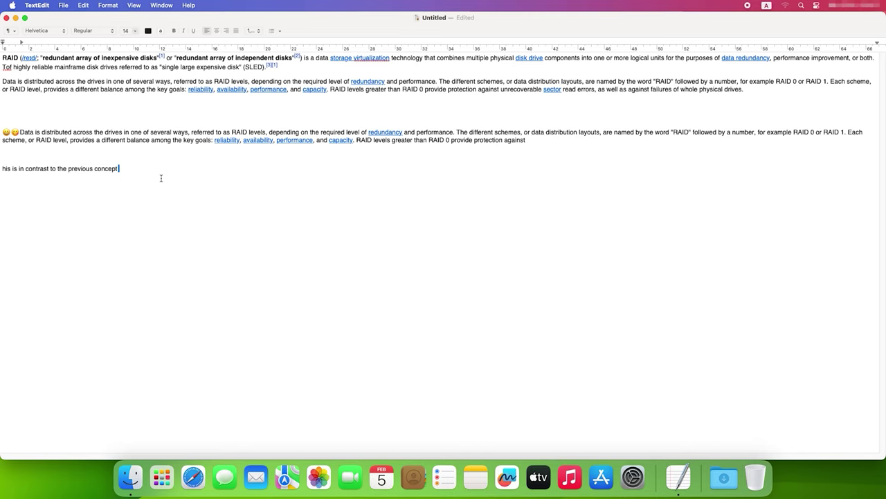
{"action": "key", "text": "super+shift+z"}
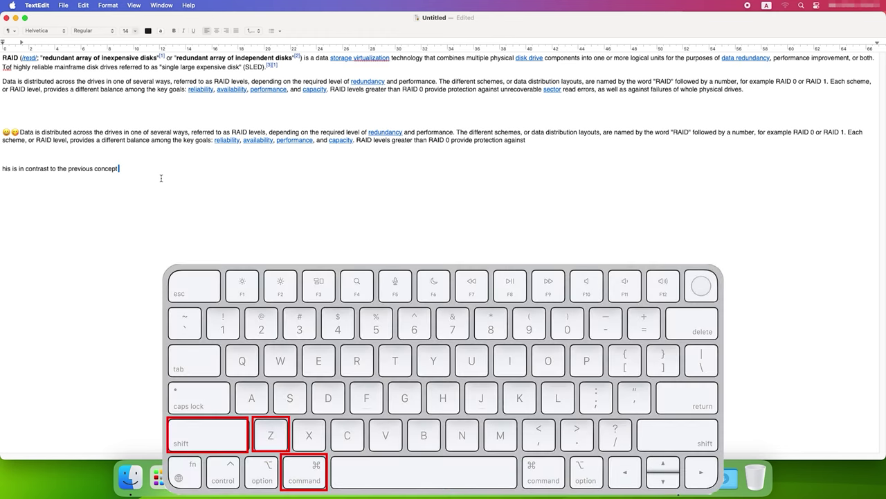
{"action": "key", "text": "super+shift+z"}
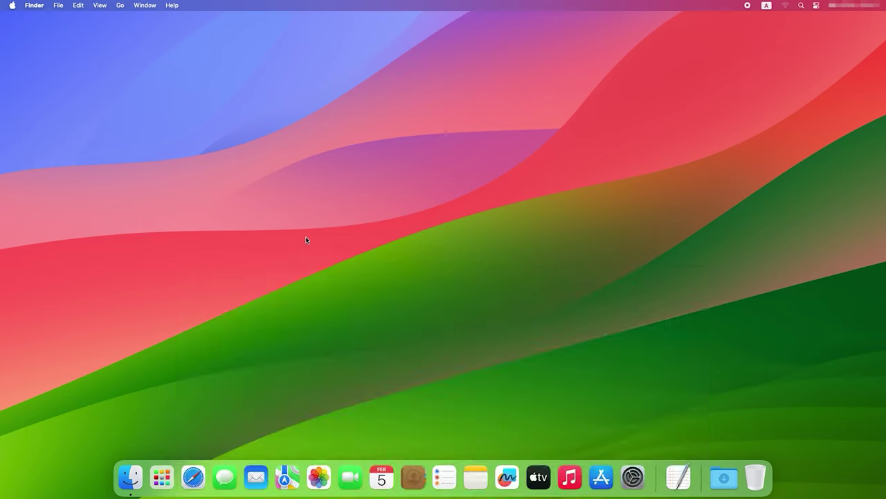
Search Spotlight for "music" and open the Music app from the results
{"action": "key", "text": "super+space"}
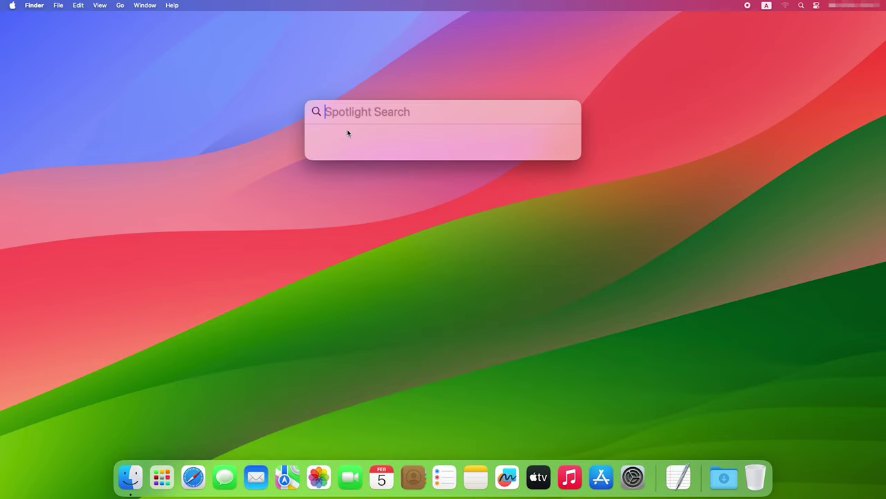
{"action": "type", "text": "music"}
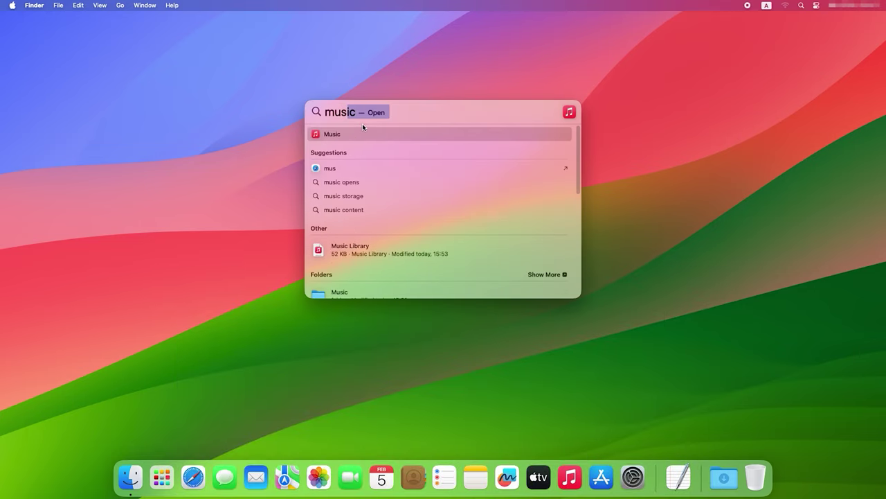
{"action": "left_click", "coordinate": [357, 135]}
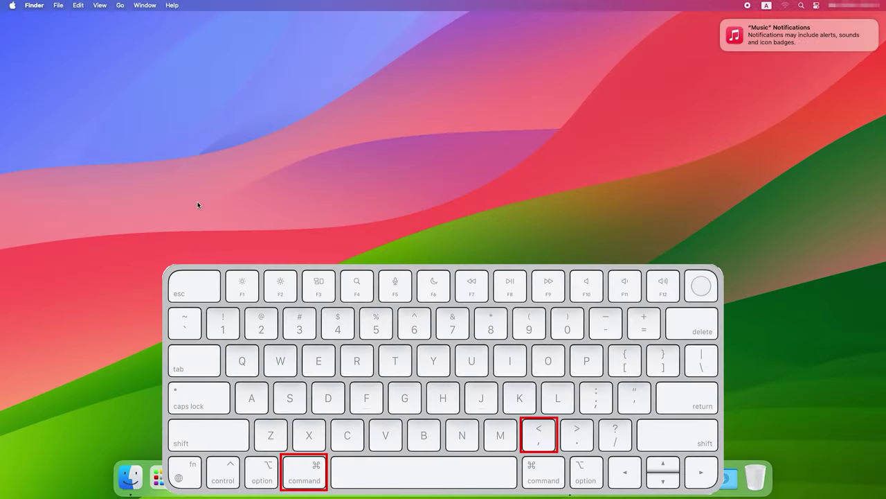
Open the Finder settings
{"action": "key", "text": "super+comma"}
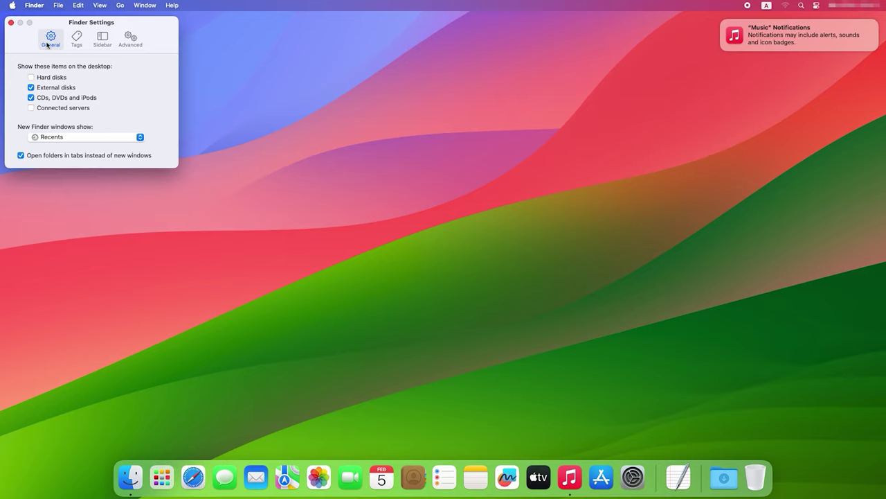
Close the Finder settings and force the Music app to quit from the list of running applications
{"action": "left_click", "coordinate": [11, 22]}
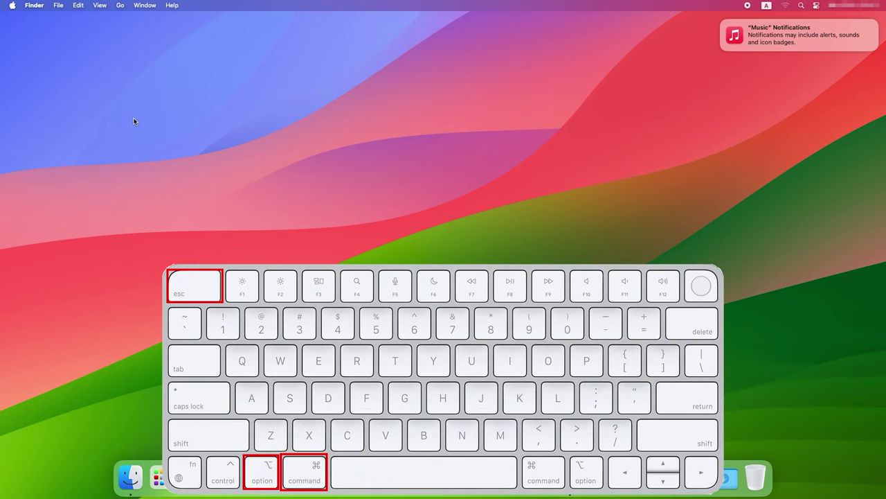
{"action": "key", "text": "super+alt+Escape"}
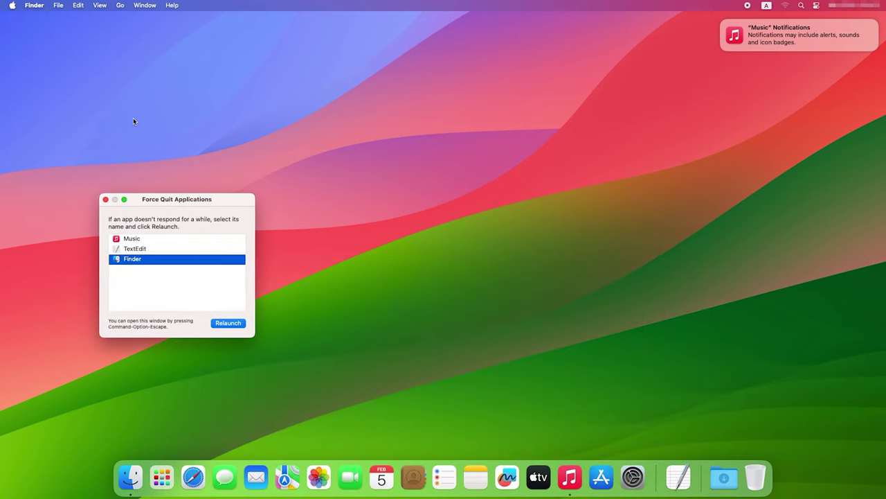
{"action": "left_click", "coordinate": [137, 242]}
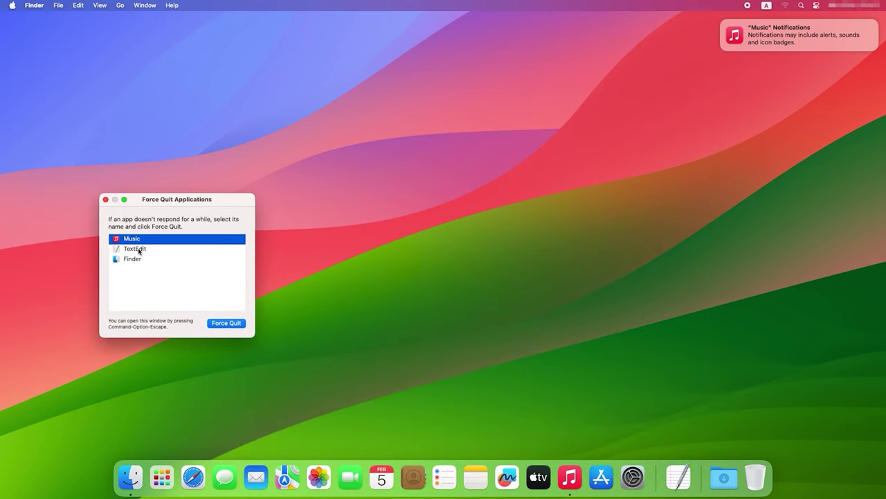
{"action": "left_click", "coordinate": [138, 250]}
{"action": "left_click", "coordinate": [139, 242]}
{"action": "left_click", "coordinate": [220, 324]}
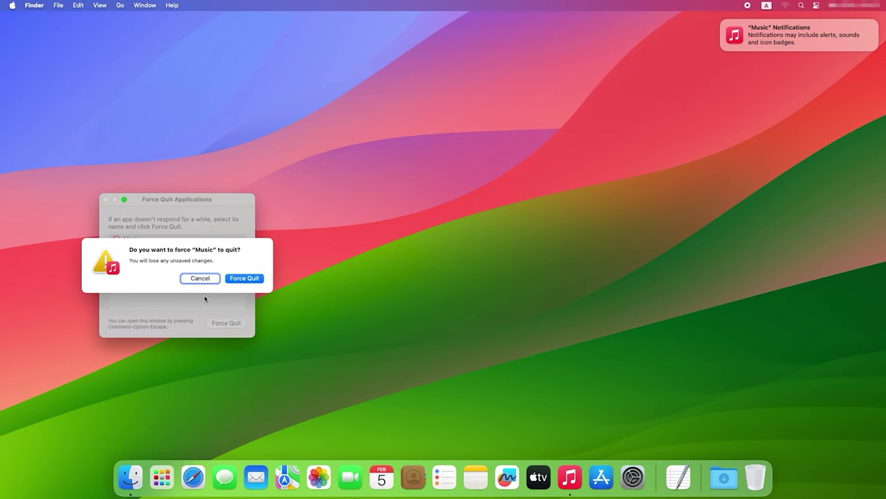
{"action": "left_click", "coordinate": [246, 282]}
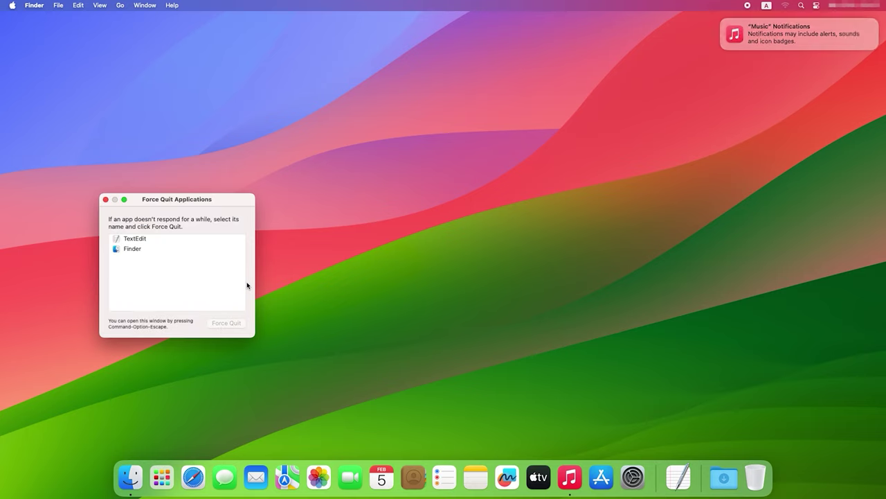
Force Finder to relaunch from the list of running applications
{"action": "left_click", "coordinate": [136, 250]}
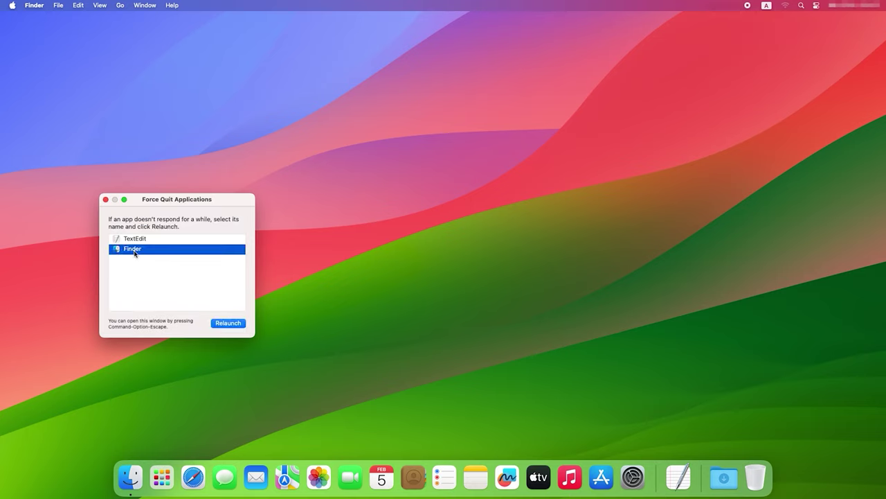
{"action": "left_click", "coordinate": [232, 326]}
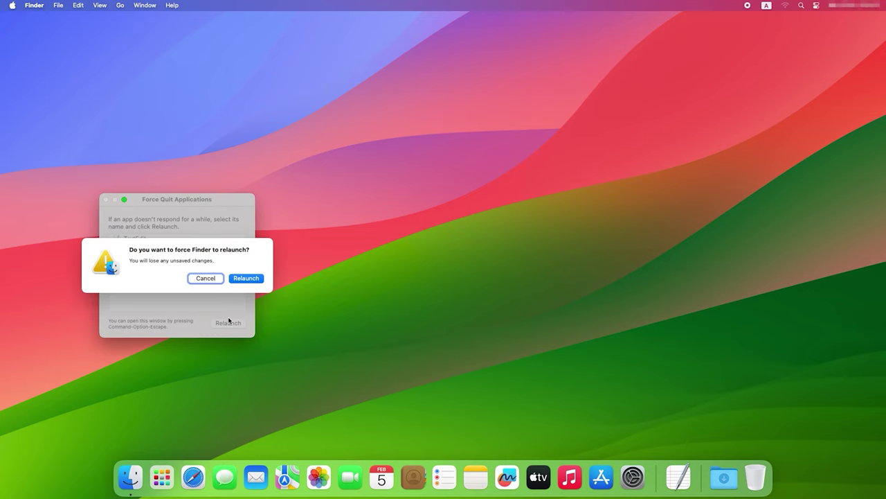
{"action": "left_click", "coordinate": [246, 279]}
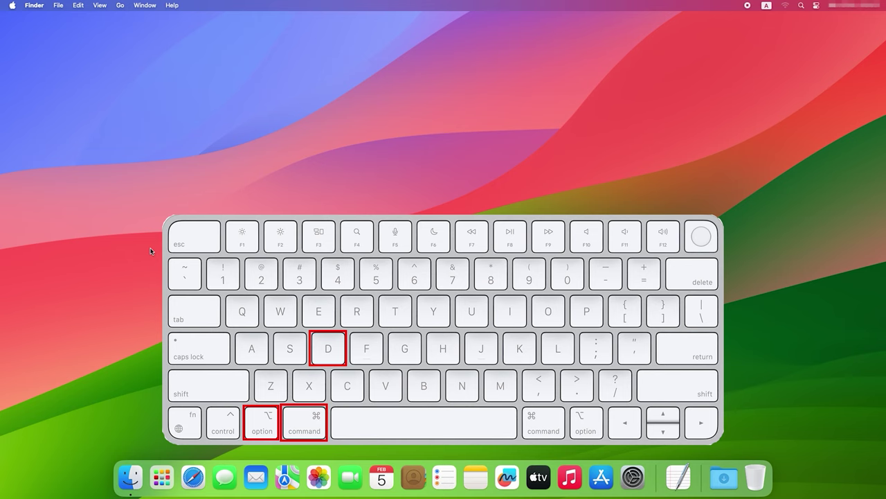
Hide the Dock and bring it back, and lock the screen
{"action": "key", "text": "alt+super+d"}
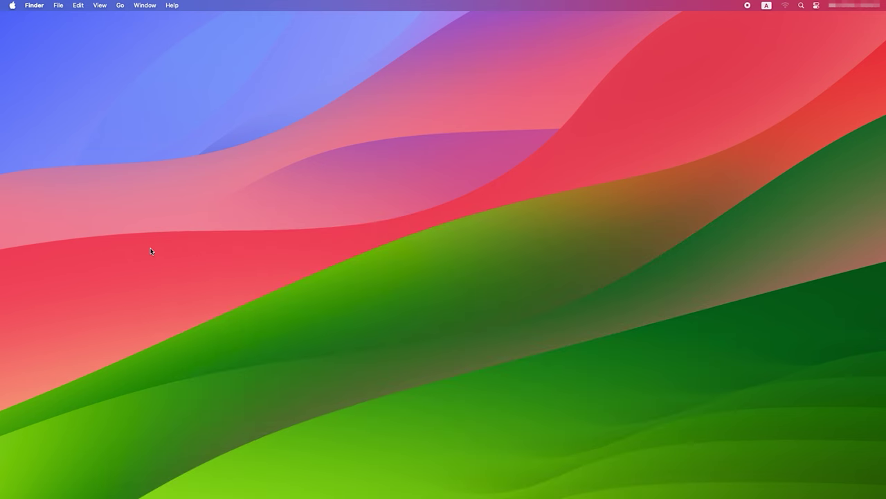
{"action": "key", "text": "alt+super+d"}
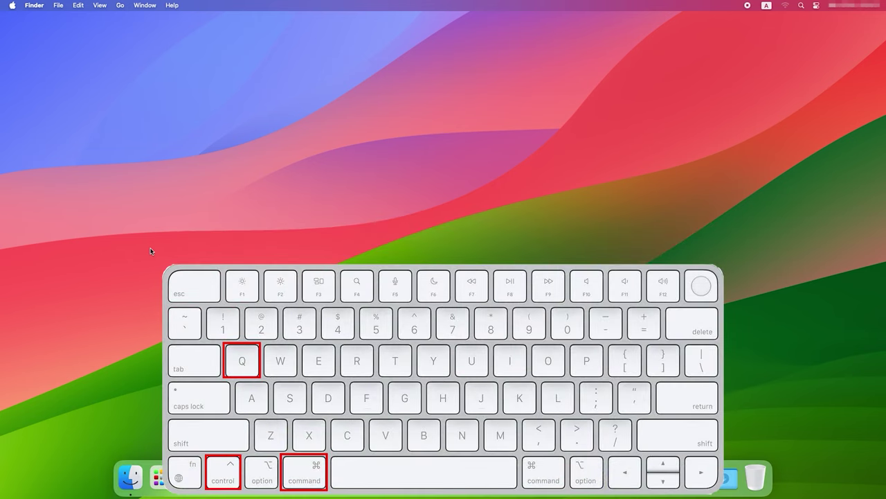
{"action": "key", "text": "ctrl+super+q"}
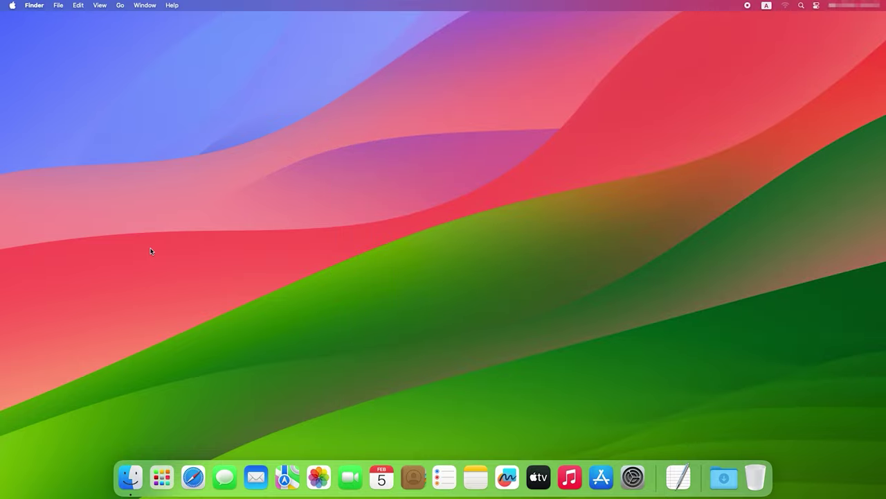
Open two new Finder windows and create a new folder in Documents in the front window
{"action": "key", "text": "super+n"}
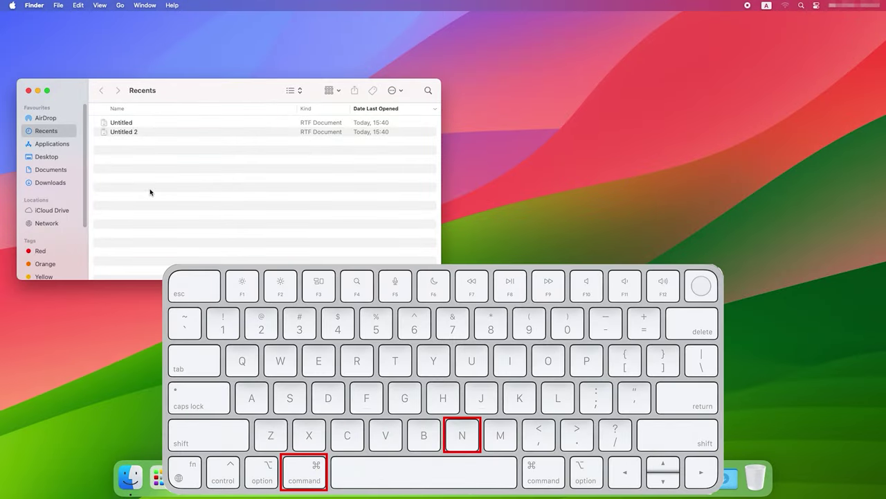
{"action": "key", "text": "super+n"}
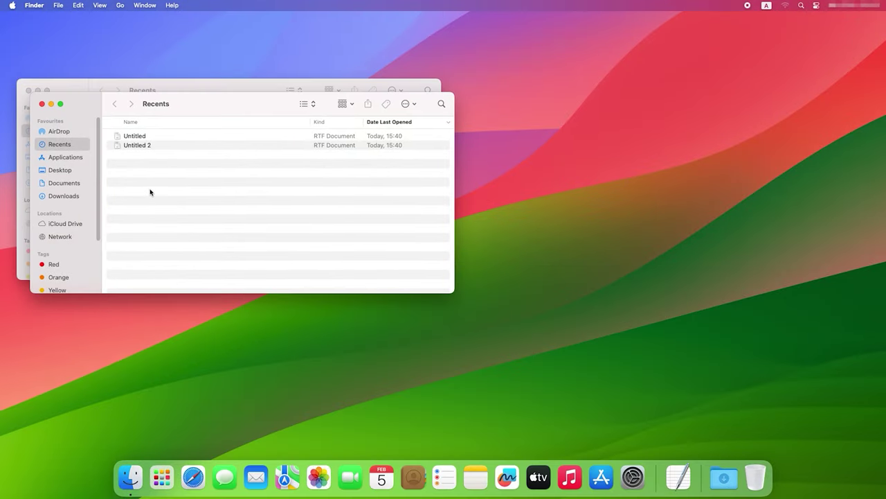
{"action": "key", "text": "super+shift+o"}
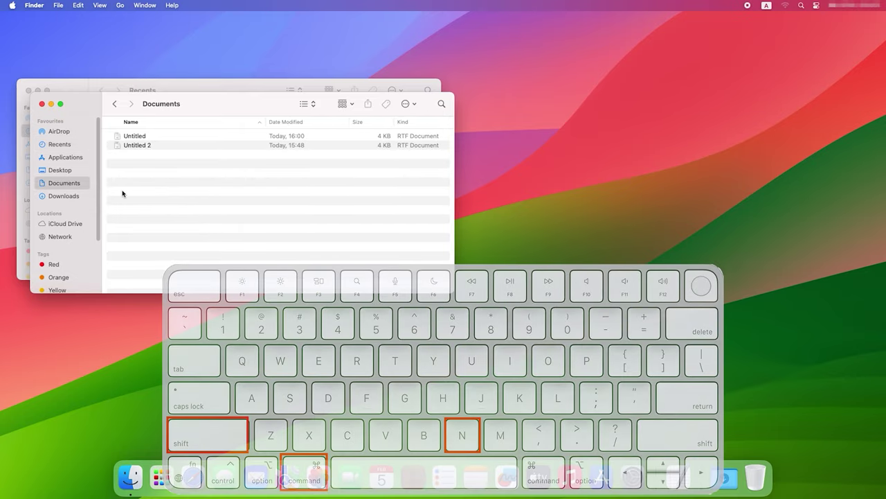
{"action": "key", "text": "shift+super+n"}
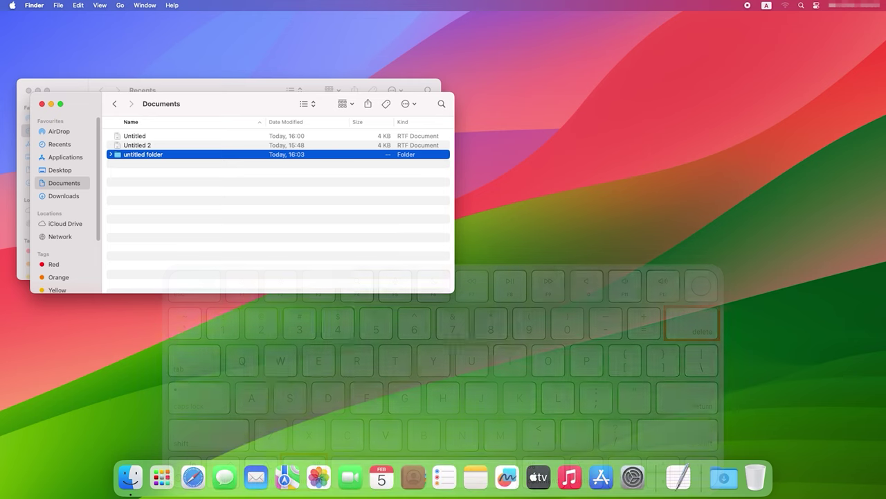
Move the new folder in Documents to the Trash and undo the deletion
{"action": "key", "text": "super+BackSpace"}
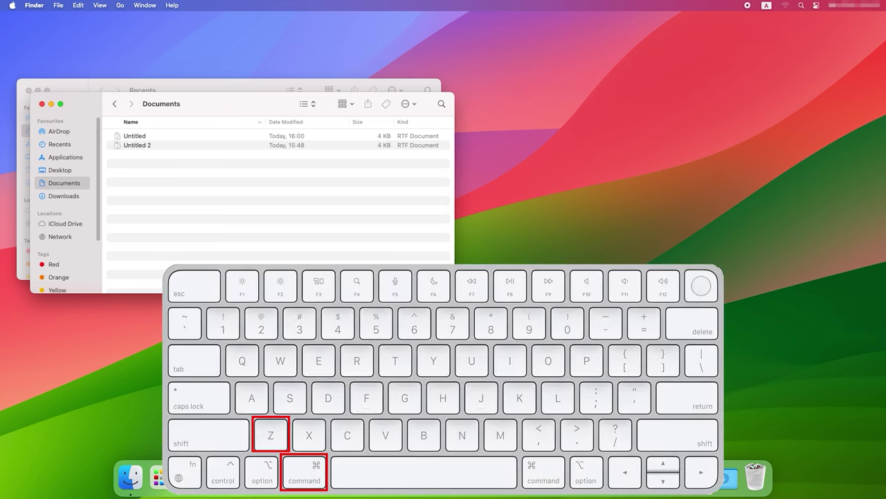
{"action": "key", "text": "super+z"}
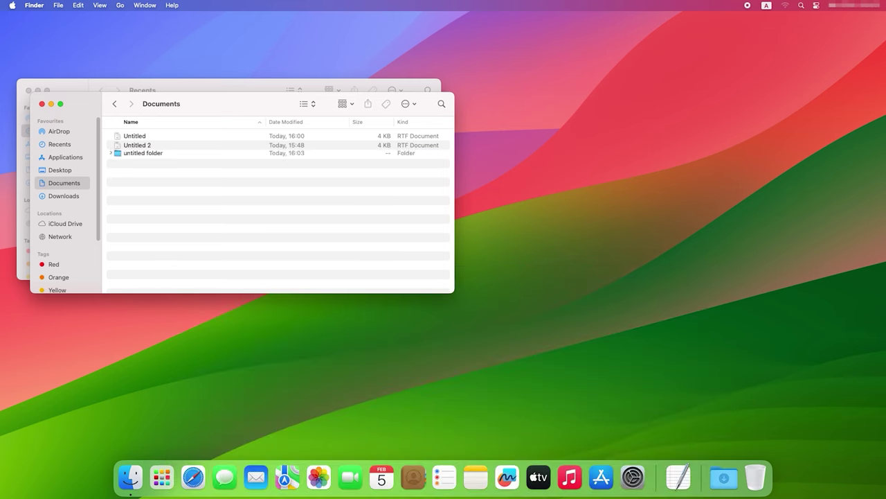